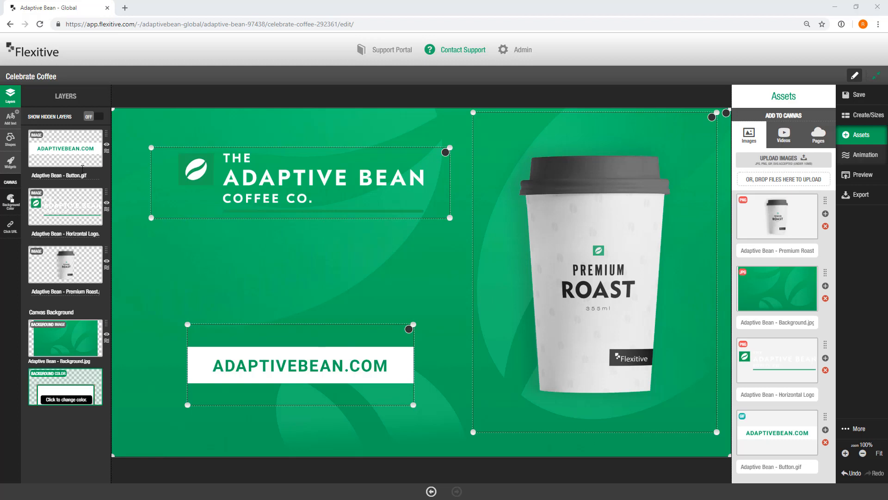
# Add a text box to the canvas and resize it to fit between the logo and the ADAPTIVEBEAN.COM button.
pyautogui.click(20, 117)
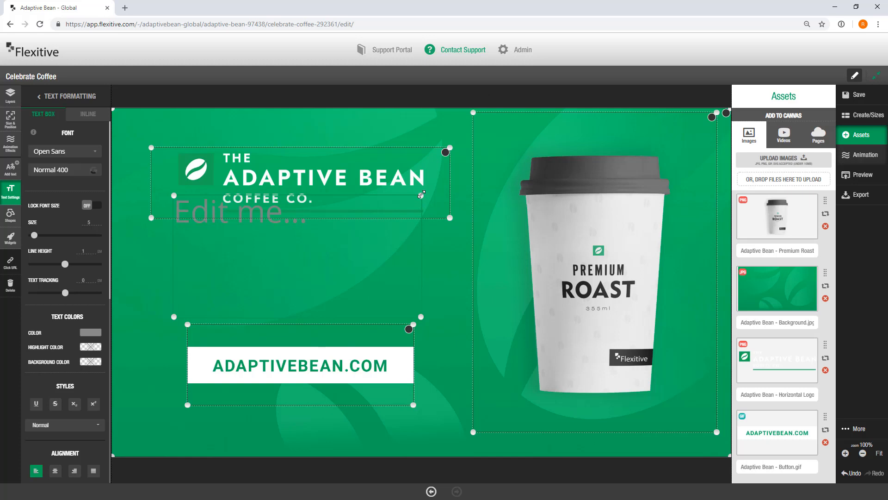
pyautogui.moveTo(421, 194); pyautogui.dragTo(431, 226)
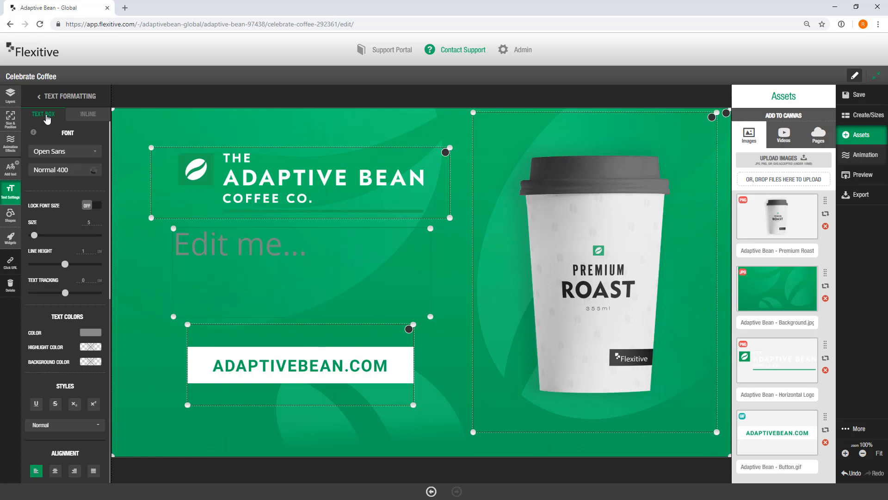
# Colour only the "me..." part of the placeholder text black (#000000) with inline formatting.
pyautogui.click(90, 118)
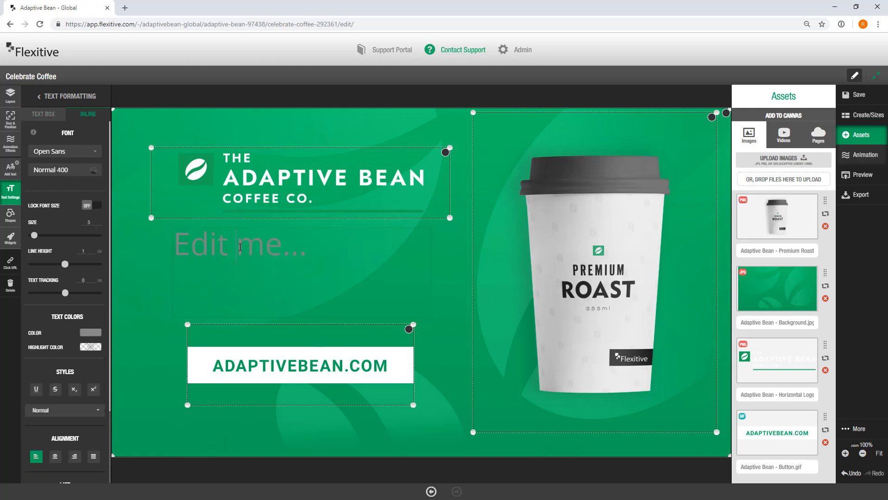
pyautogui.moveTo(237, 245); pyautogui.dragTo(307, 245)
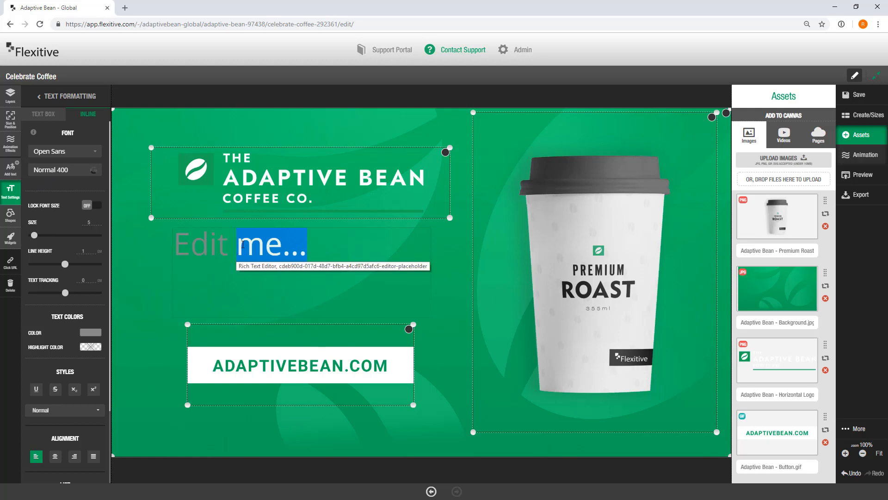
pyautogui.click(90, 332)
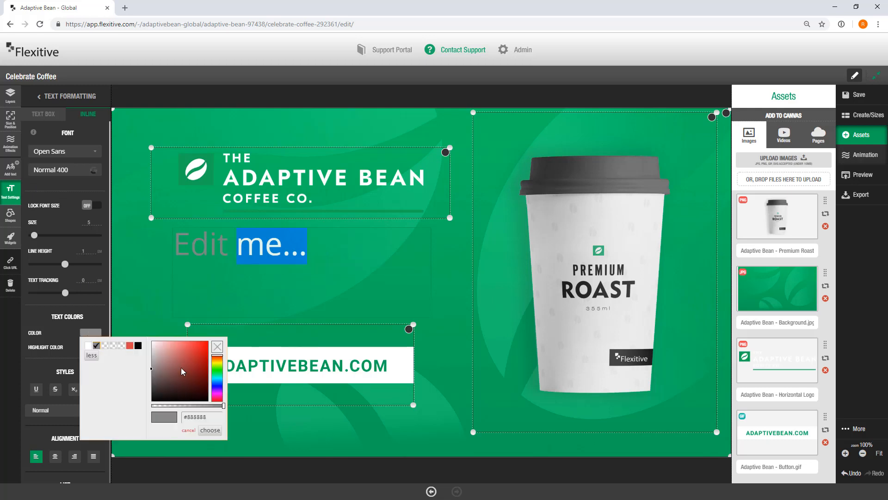
pyautogui.moveTo(181, 370)
pyautogui.mouseDown()
pyautogui.moveTo(198, 396)
pyautogui.moveTo(230, 407)
pyautogui.mouseUp()
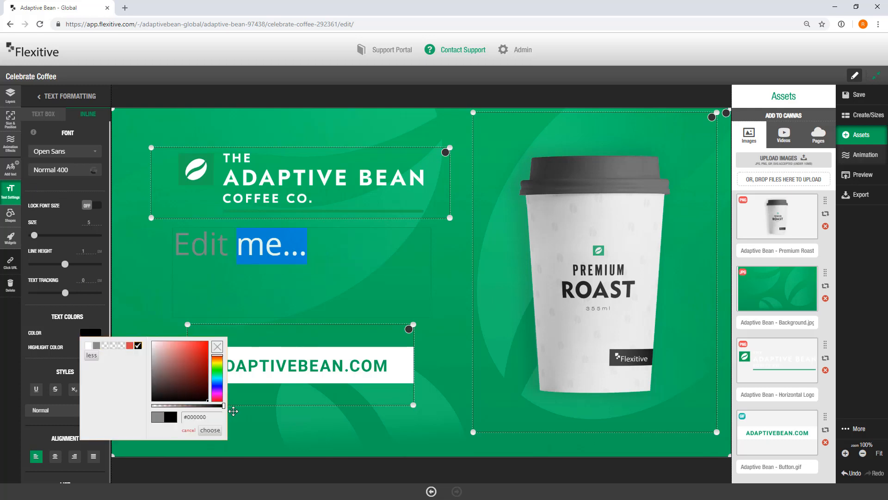
pyautogui.click(203, 430)
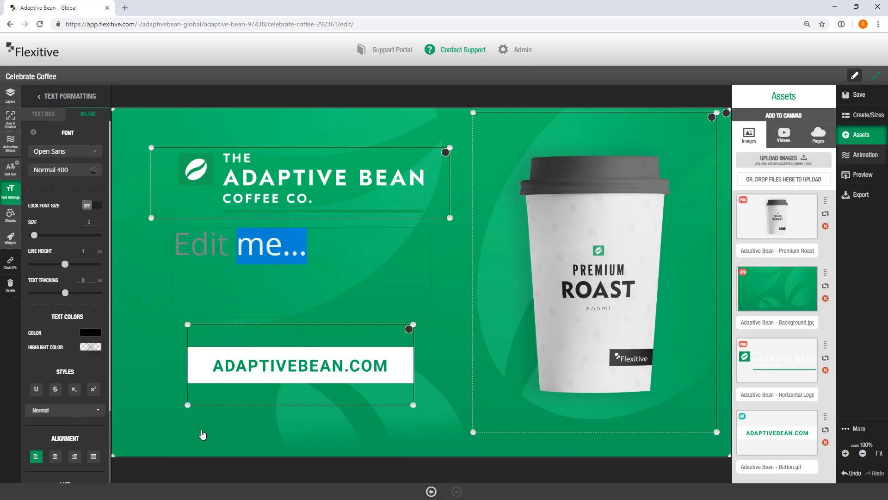
pyautogui.click(247, 253)
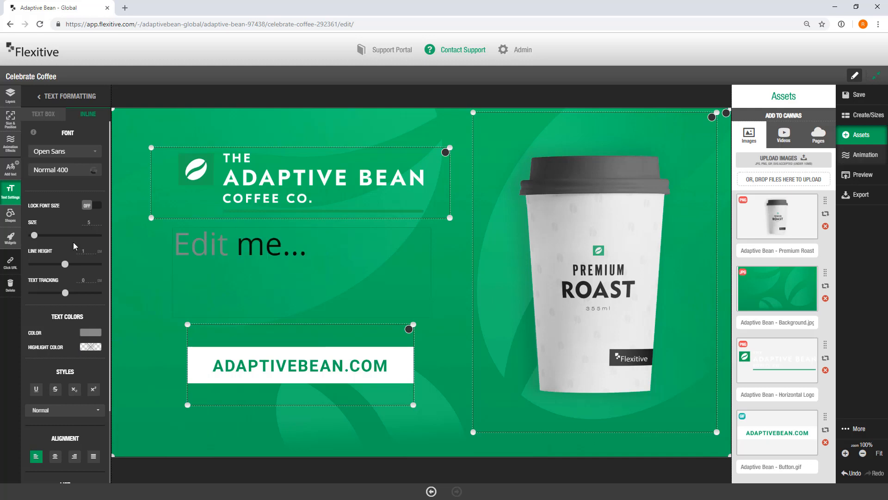
# Replace the placeholder text with "Celebrate Coffee" and centre-align it.
pyautogui.scroll(-2, 73, 243)
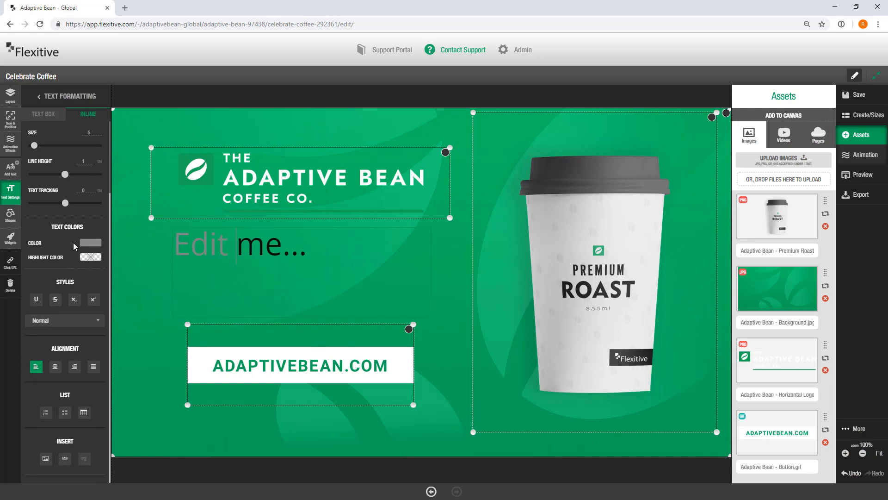
pyautogui.moveTo(333, 241); pyautogui.dragTo(142, 251)
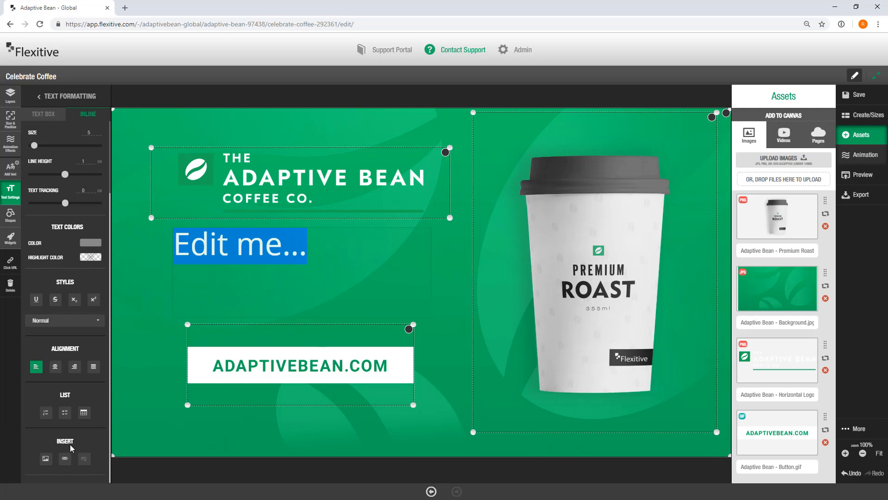
pyautogui.write('Celebr')
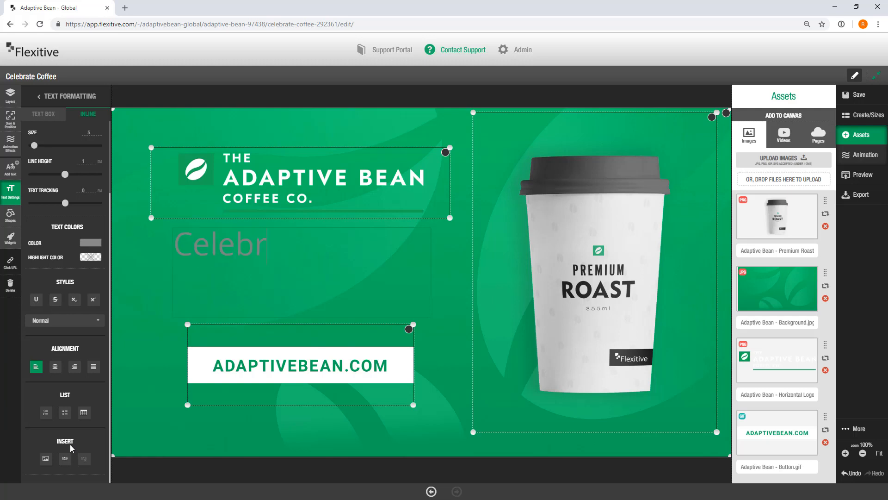
pyautogui.write('ate Coffe')
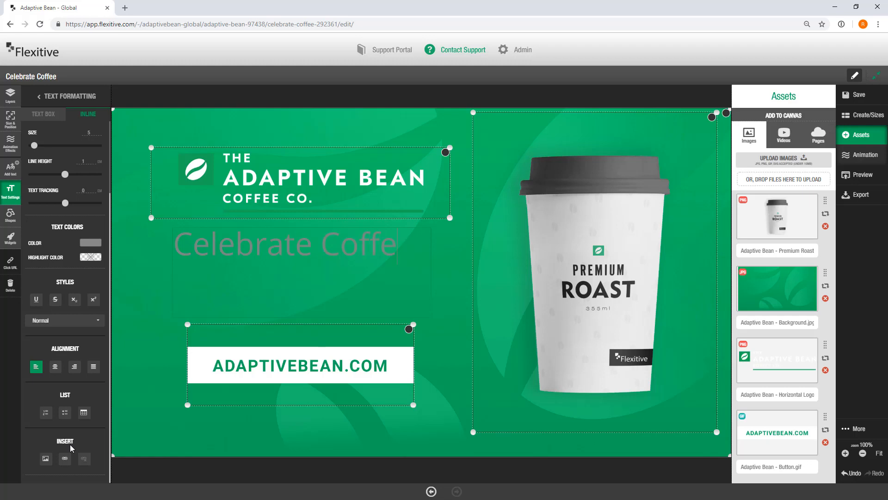
pyautogui.write('e')
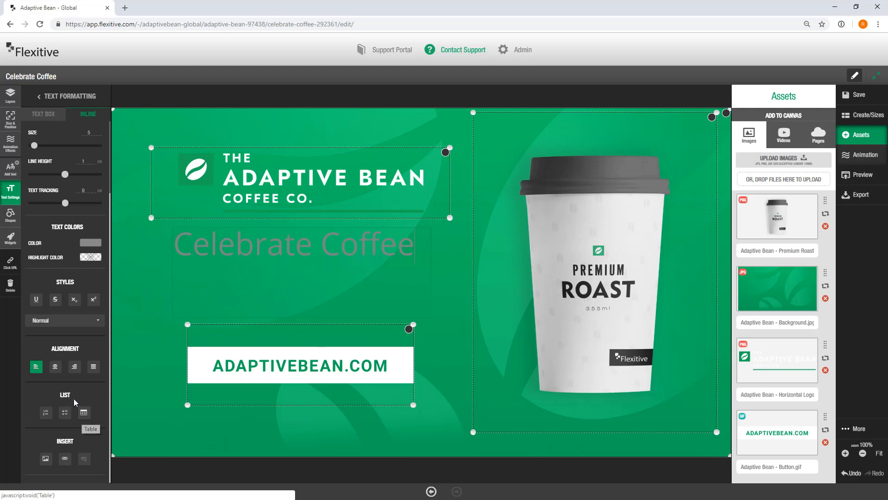
pyautogui.click(56, 366)
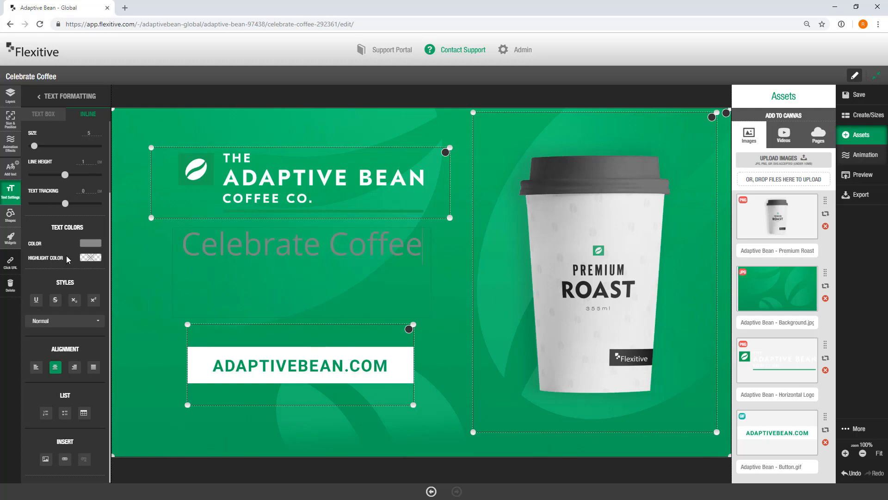
# Set the whole text box's colour to white (#ffffff) and its font size to 6.
pyautogui.scroll(2, 71, 259)
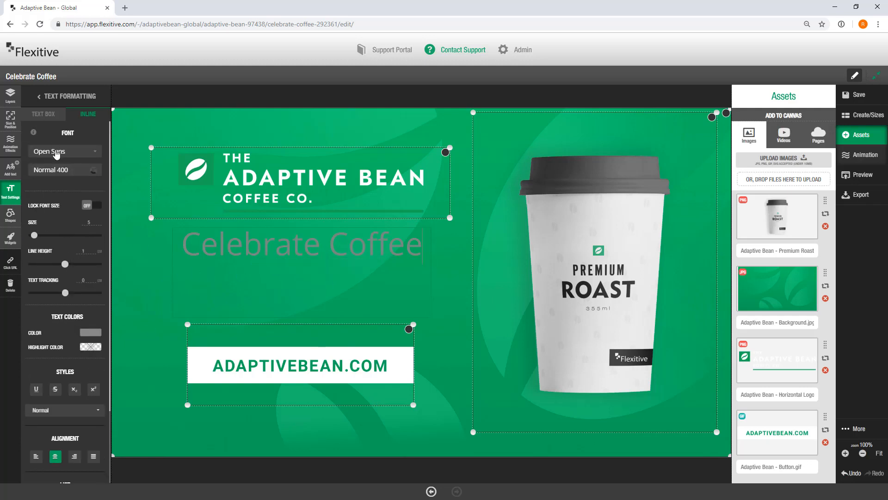
pyautogui.click(53, 121)
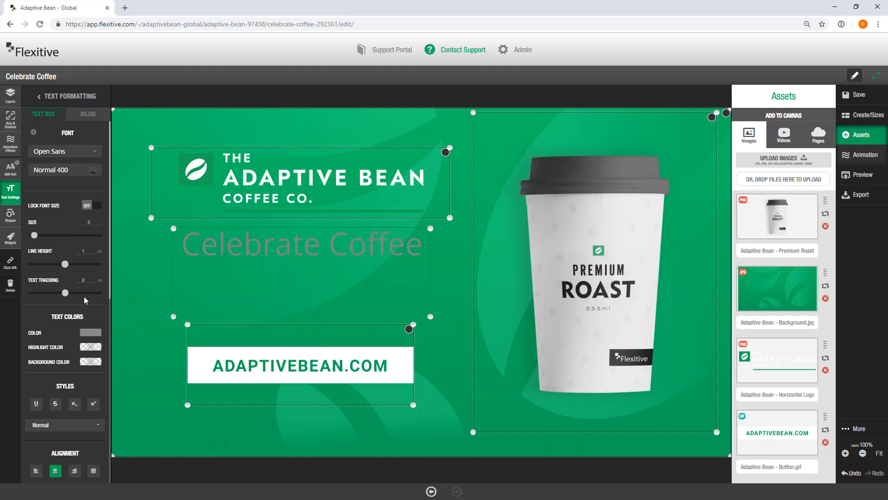
pyautogui.click(91, 333)
pyautogui.click(88, 346)
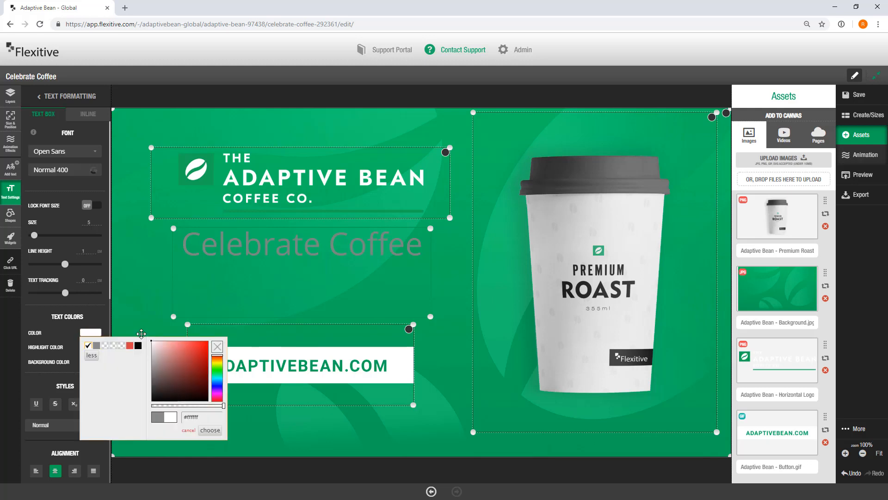
pyautogui.click(210, 430)
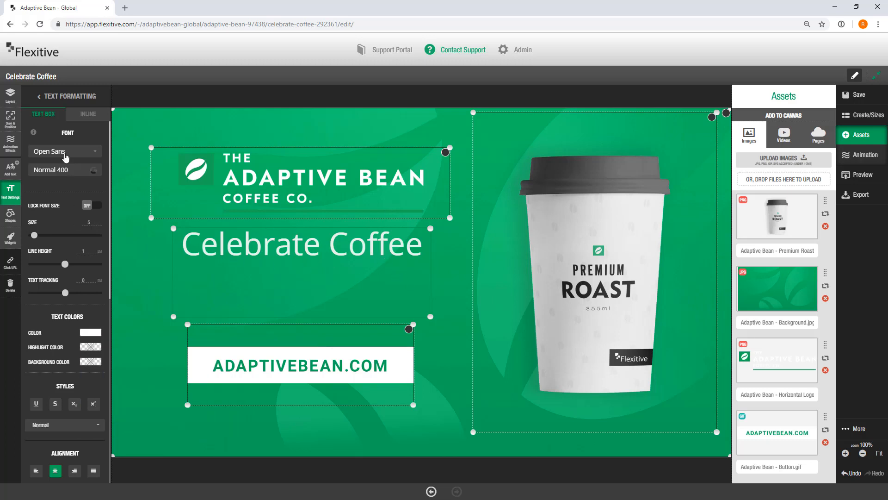
pyautogui.click(99, 221)
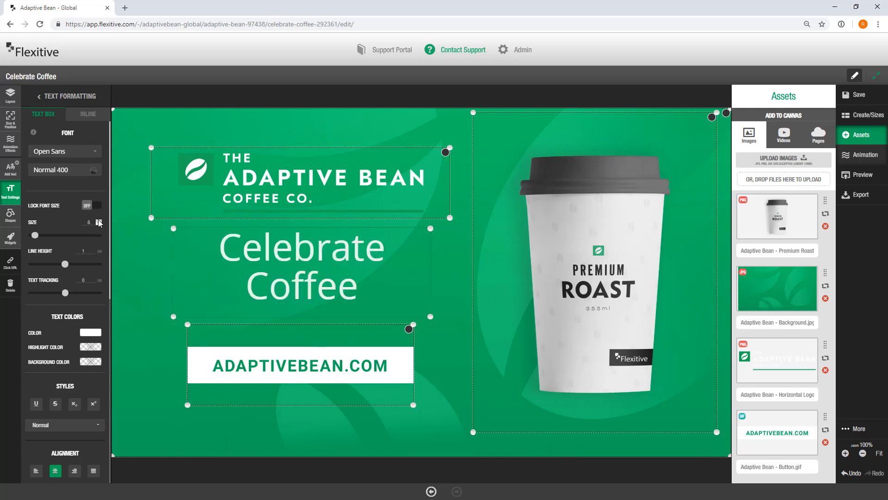
# Include paid fonts in the font list, search it for "arial", and restrict the list to free fonts again.
pyautogui.click(90, 152)
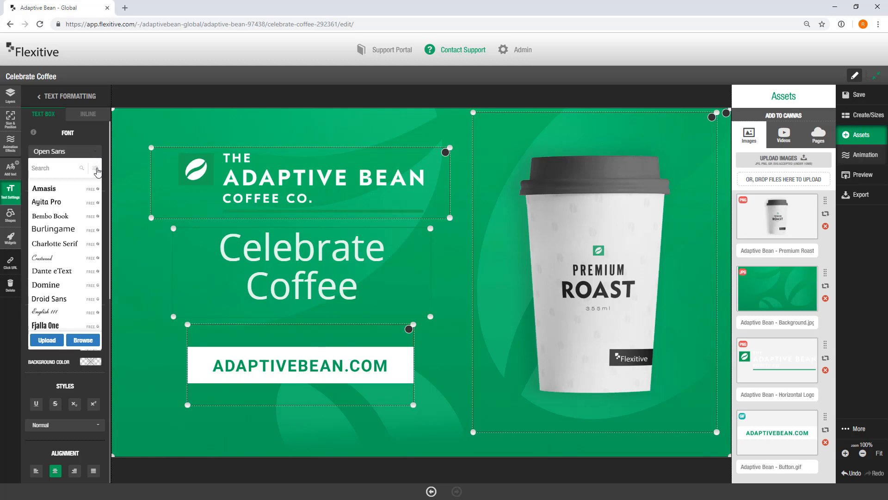
pyautogui.click(96, 170)
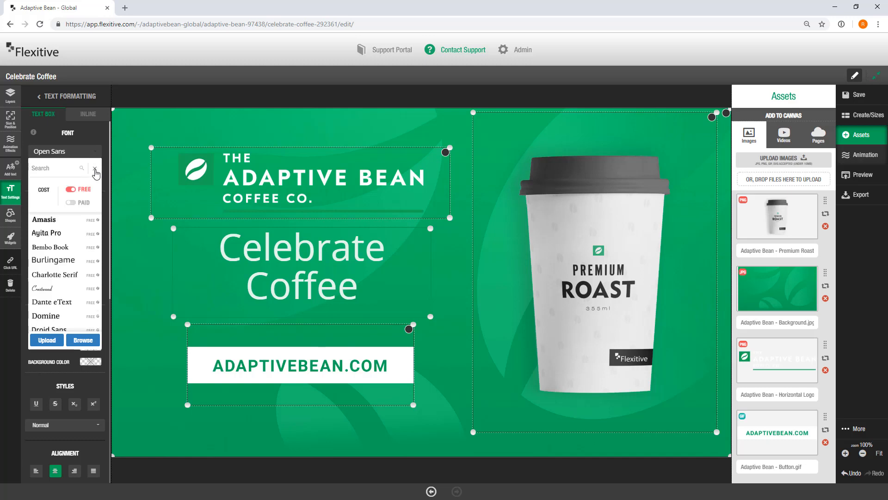
pyautogui.click(70, 204)
pyautogui.write('arial')
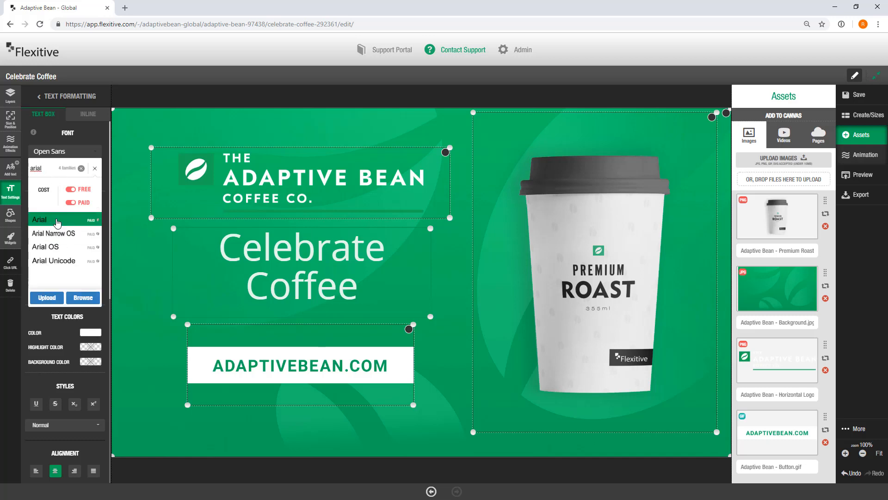
pyautogui.click(71, 202)
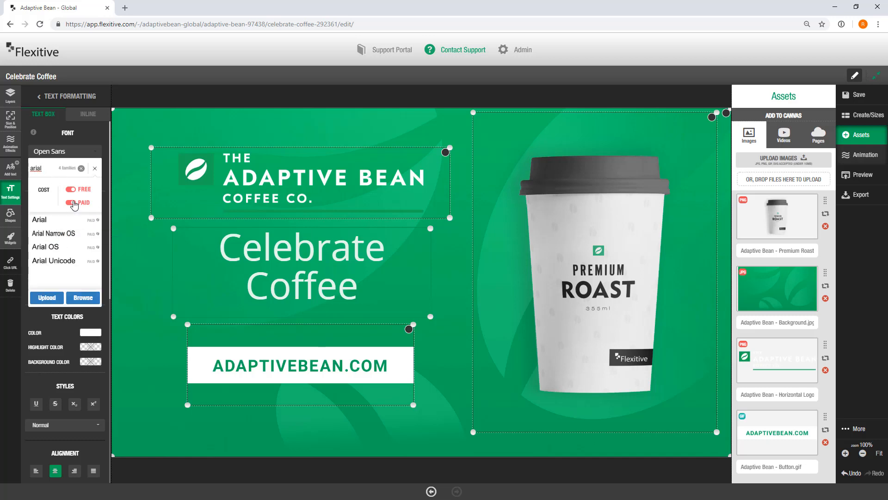
# Search the free fonts for Roboto, apply it to the headline text box and set its weight to Book 300.
pyautogui.doubleClick(52, 169)
pyautogui.press('BackSpace')
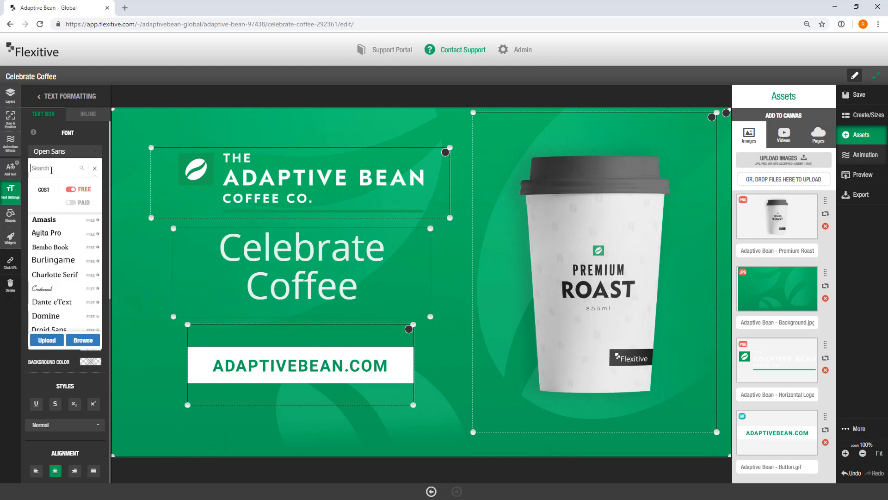
pyautogui.write('robo')
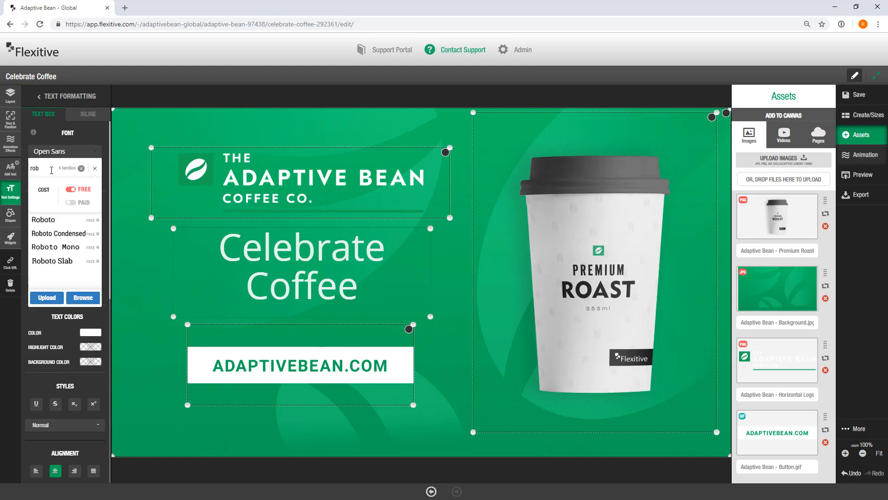
pyautogui.click(48, 220)
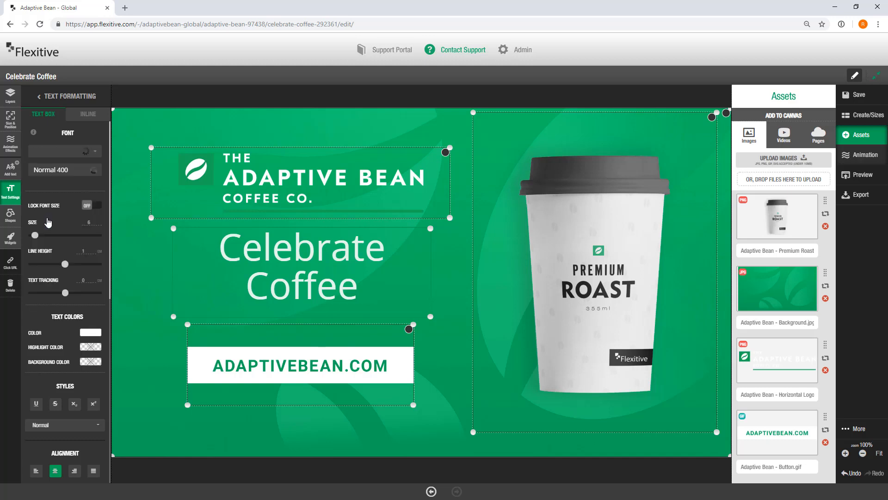
pyautogui.click(79, 171)
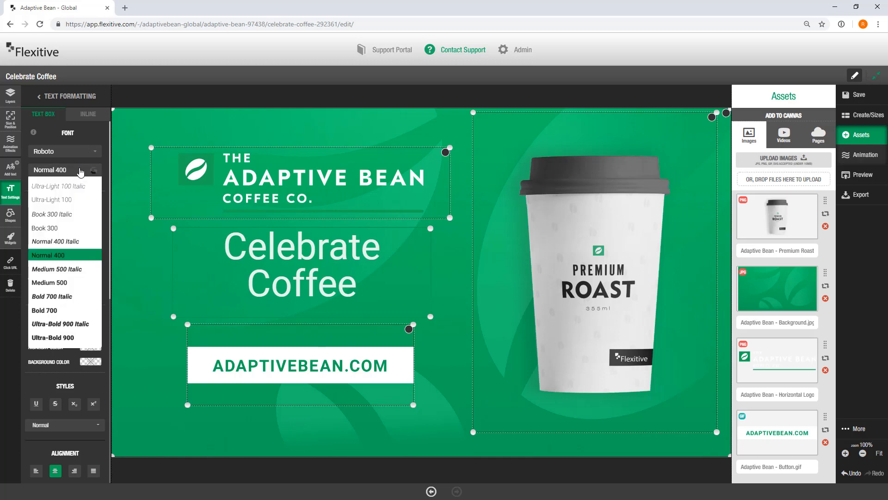
pyautogui.click(51, 230)
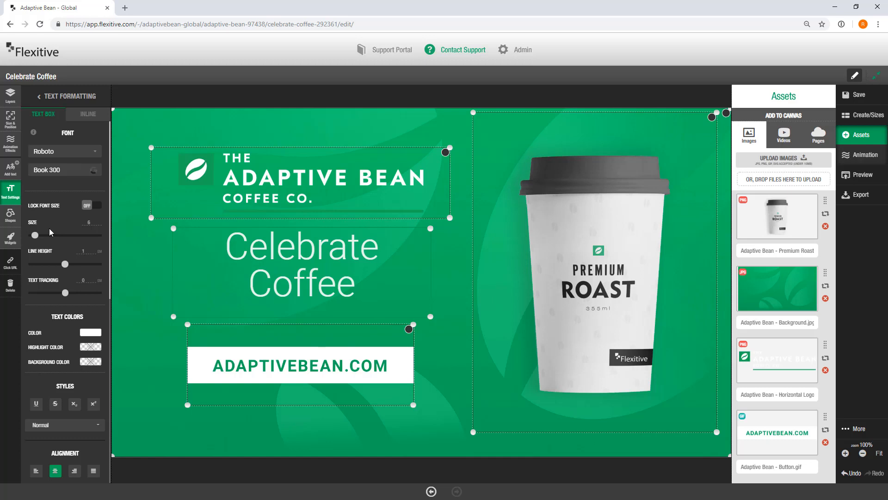
# Upload a self-hosting web font kit (.zip) and apply the uploaded font to the Celebrate Coffee text box.
pyautogui.click(54, 156)
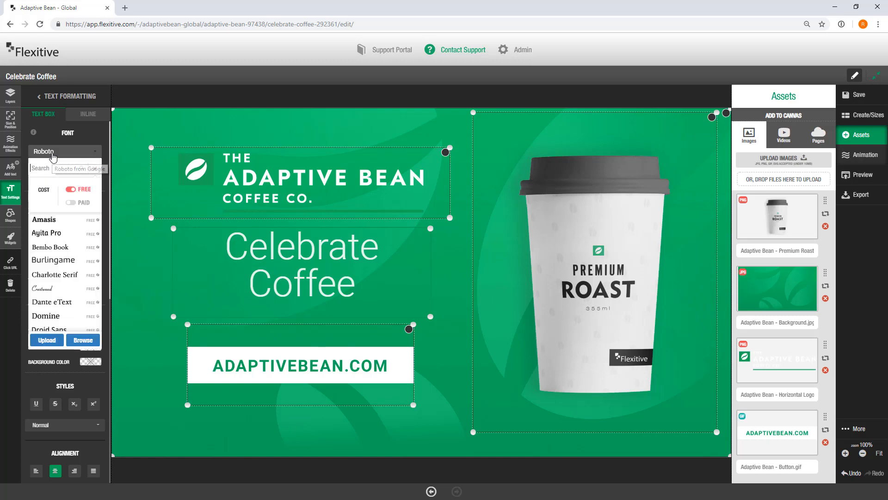
pyautogui.click(60, 342)
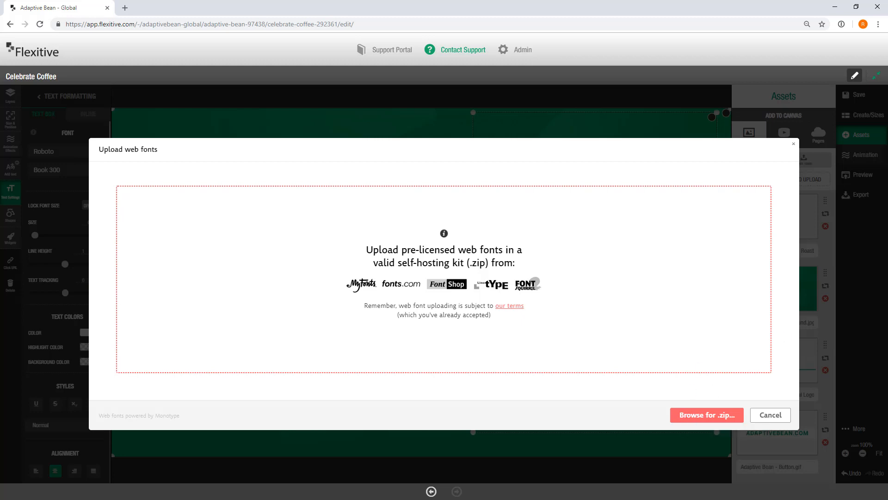
pyautogui.moveTo(887, 100); pyautogui.dragTo(679, 65)
pyautogui.moveTo(675, 234); pyautogui.dragTo(410, 260)
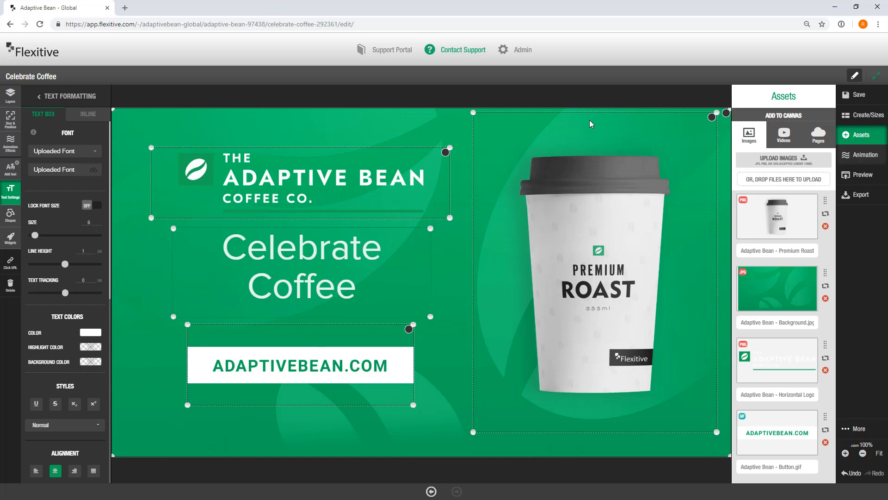
# Switch the Celebrate Coffee text box from the uploaded font back to Roboto in Book 300 weight.
pyautogui.click(81, 152)
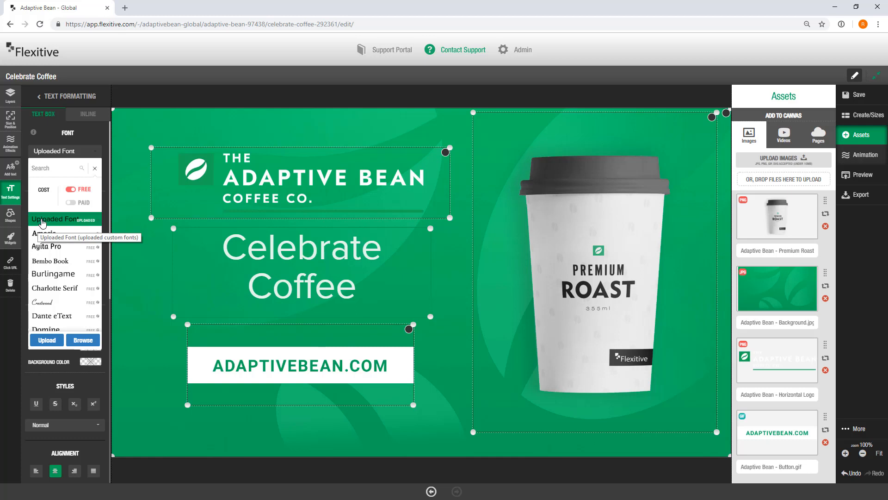
pyautogui.click(46, 168)
pyautogui.write('roboto')
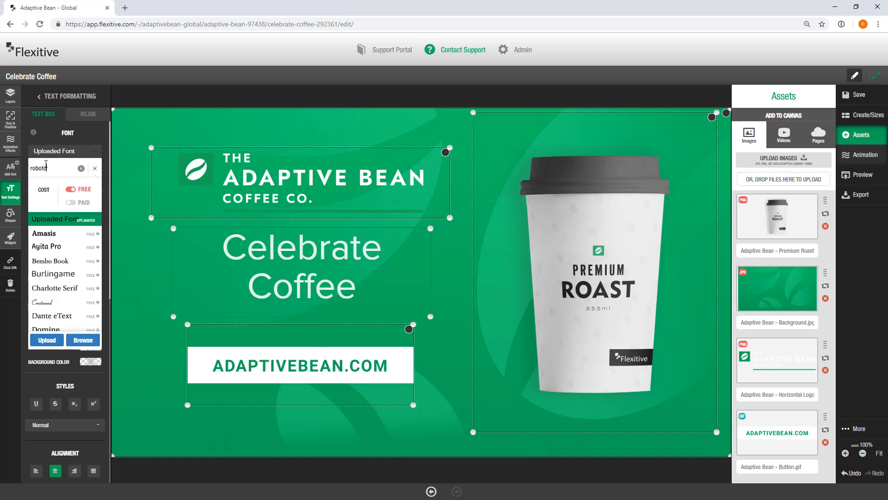
pyautogui.click(54, 218)
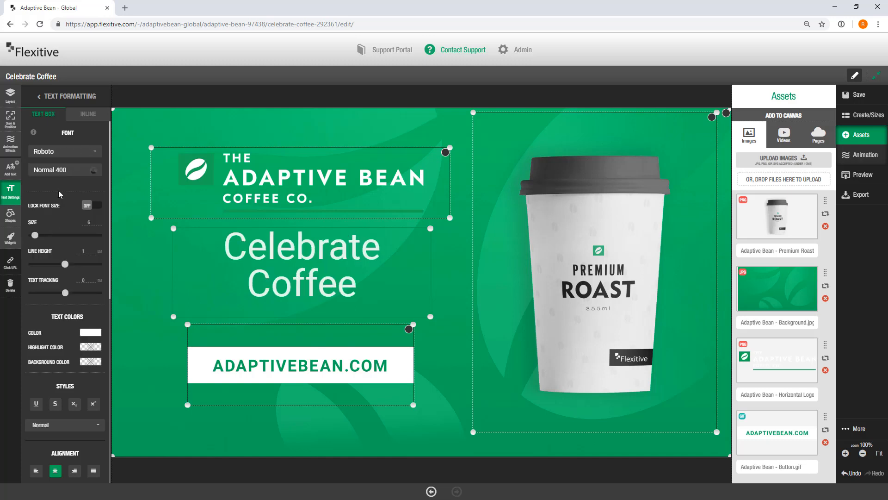
pyautogui.click(61, 172)
pyautogui.click(62, 225)
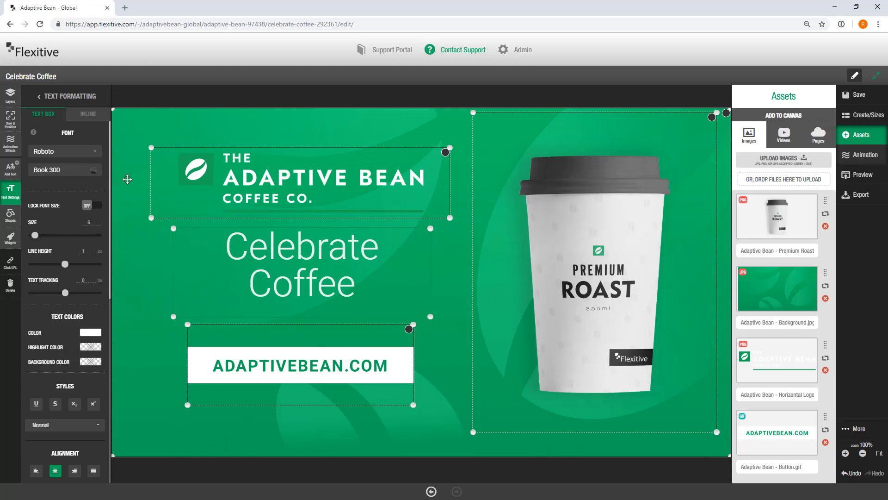
# Resize the Celebrate Coffee text box until its font size is 6.5 and position it between the logo and the website button.
pyautogui.moveTo(301, 256); pyautogui.dragTo(291, 256)
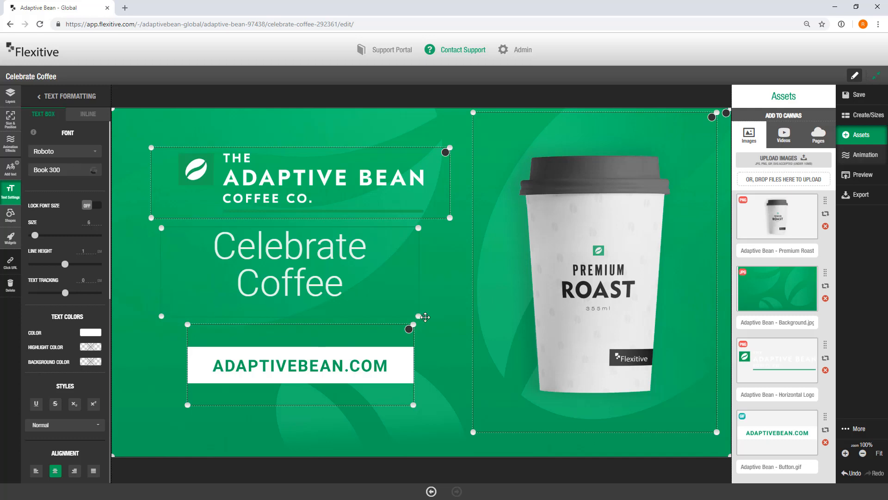
pyautogui.moveTo(425, 317); pyautogui.dragTo(405, 304)
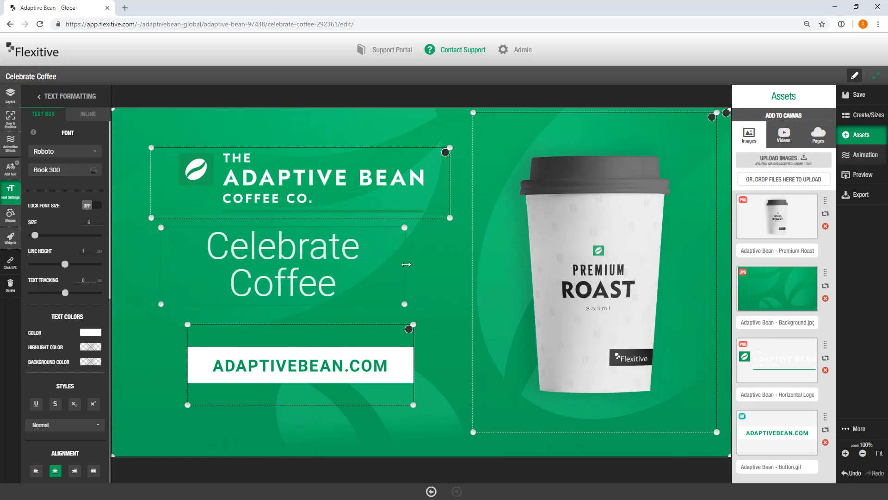
pyautogui.moveTo(406, 265); pyautogui.dragTo(433, 285)
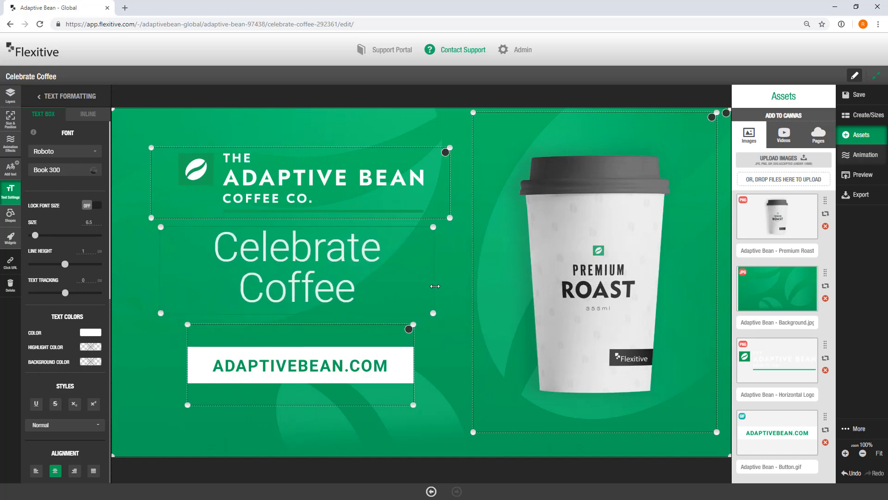
pyautogui.moveTo(319, 263); pyautogui.dragTo(321, 263)
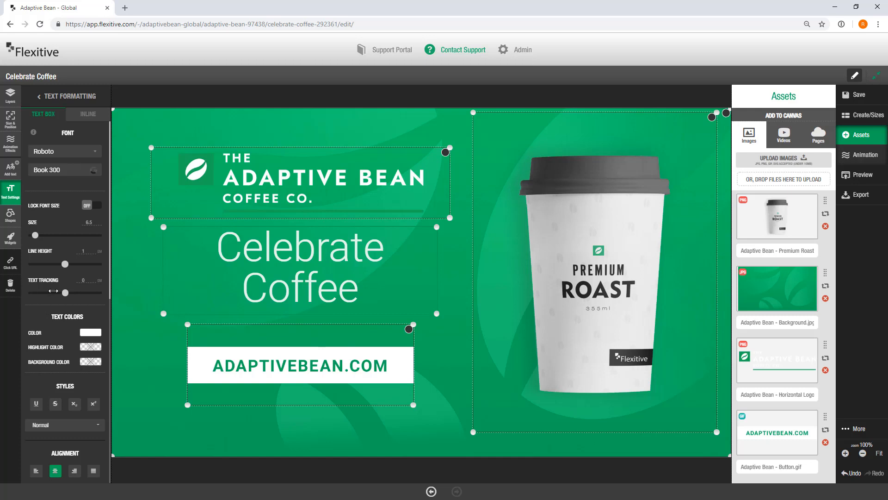
# Set the headline's text wrap to Don't Wrap and widen its text box to hold Celebrate Coffee on one line.
pyautogui.scroll(-8, 53, 291)
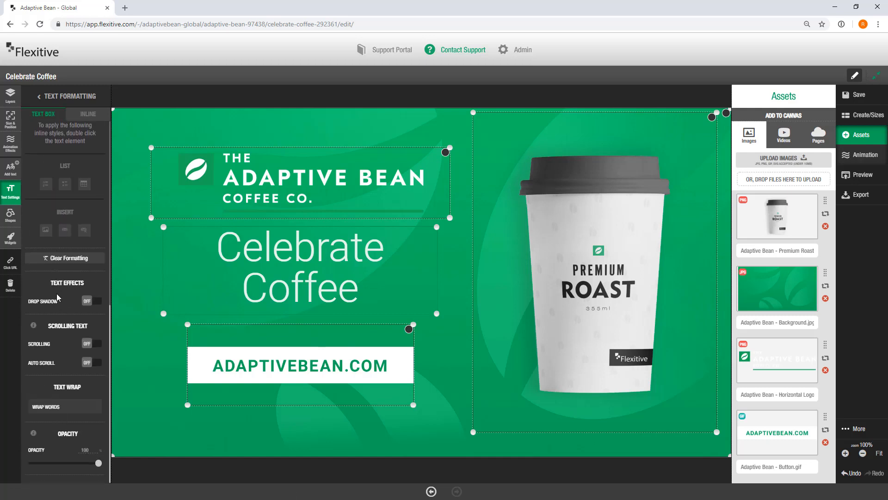
pyautogui.click(78, 408)
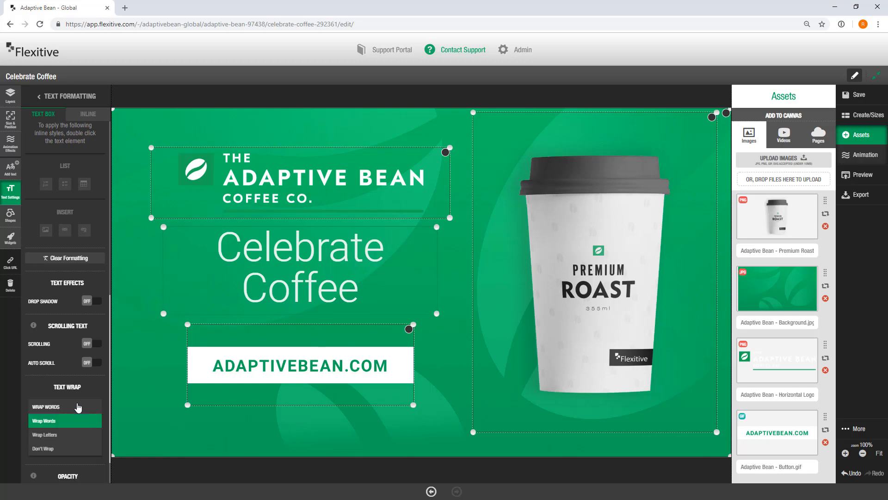
pyautogui.click(61, 448)
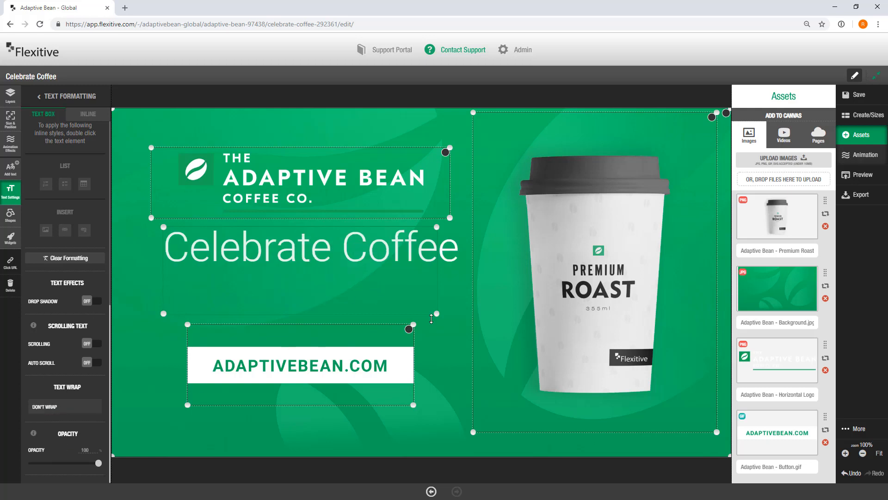
pyautogui.moveTo(437, 313); pyautogui.dragTo(482, 298)
# Insert a line break before "Coffee" in the headline, remove it again and leave text editing.
pyautogui.doubleClick(356, 245)
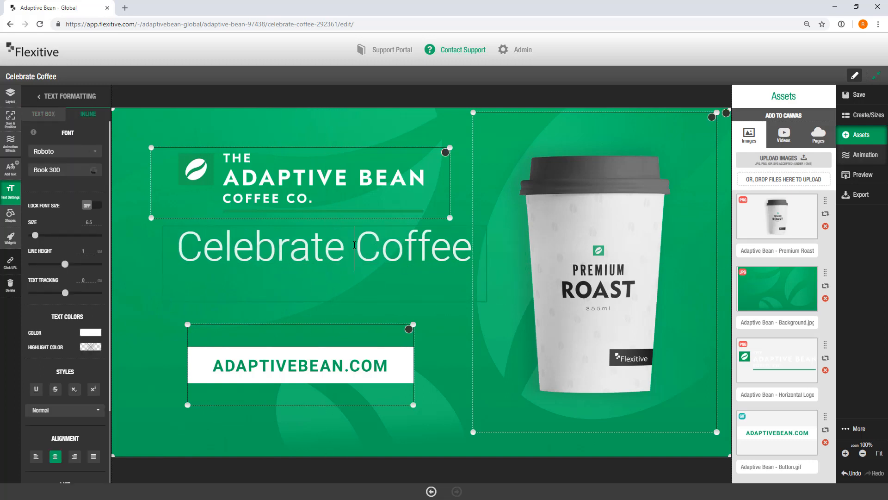
pyautogui.press('Return')
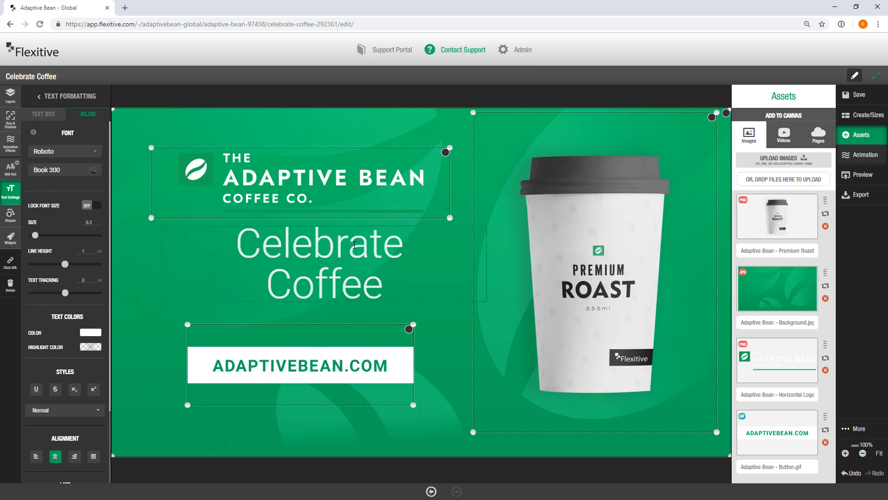
pyautogui.press('BackSpace')
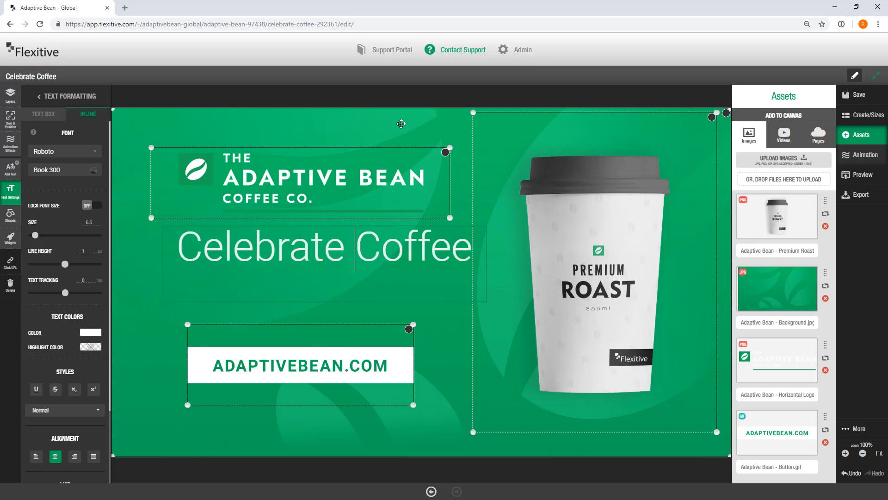
pyautogui.click(401, 98)
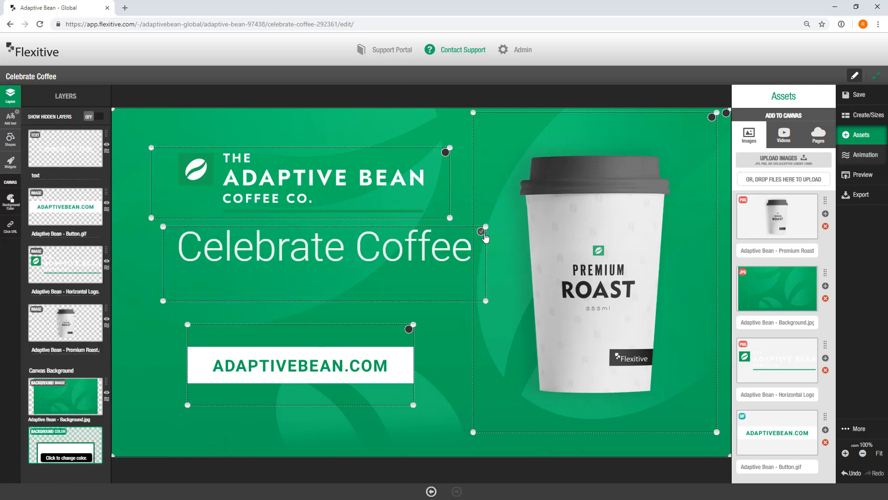
# Set the headline's text wrap to Wrap Letters and narrow its text box to slightly wider than the word Celebrate.
pyautogui.click(18, 198)
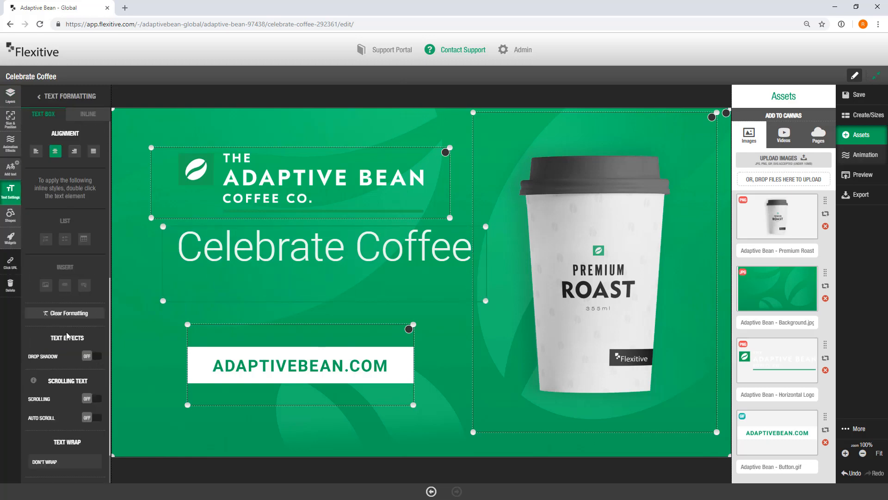
pyautogui.click(59, 407)
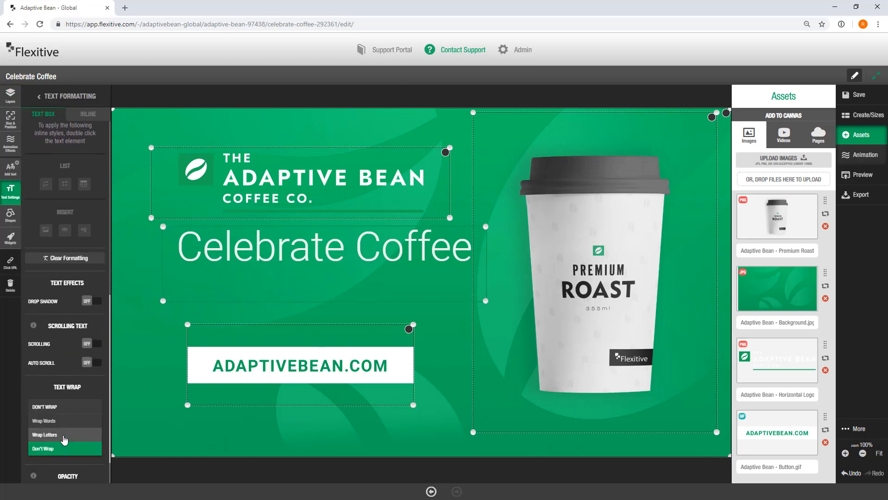
pyautogui.click(60, 447)
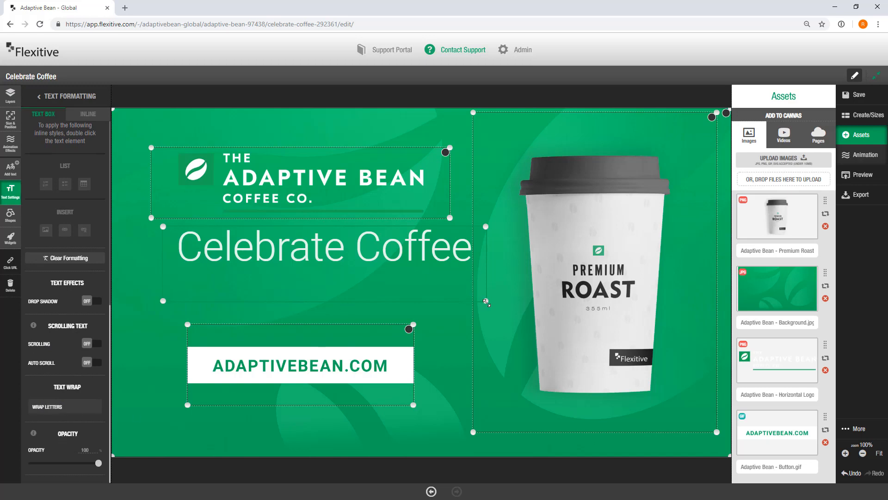
pyautogui.moveTo(486, 302); pyautogui.dragTo(354, 343)
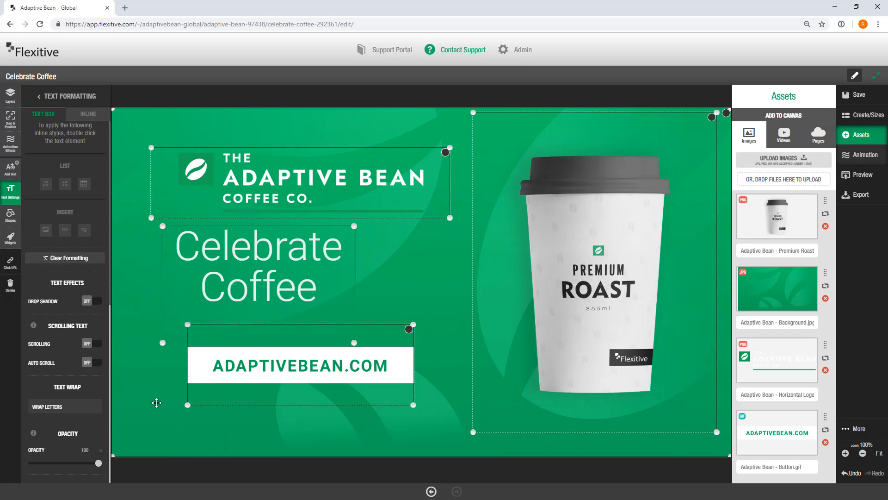
# Set the headline's text wrap to Wrap Words, then resize and position its text box between the logo and the website button.
pyautogui.click(90, 409)
pyautogui.click(63, 423)
pyautogui.moveTo(354, 342); pyautogui.dragTo(398, 312)
pyautogui.moveTo(317, 277); pyautogui.dragTo(334, 277)
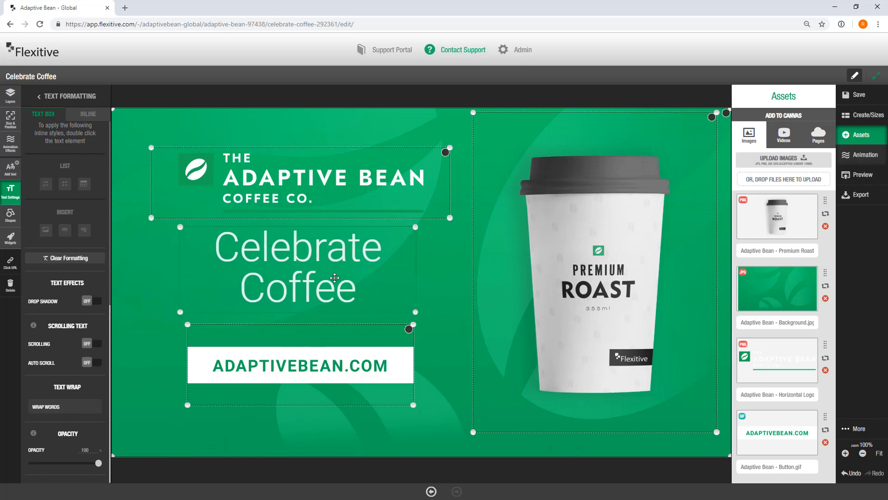
# Select the headline, logo and website button together and align them to the group's horizontal centre.
pyautogui.scroll(10, 86, 288)
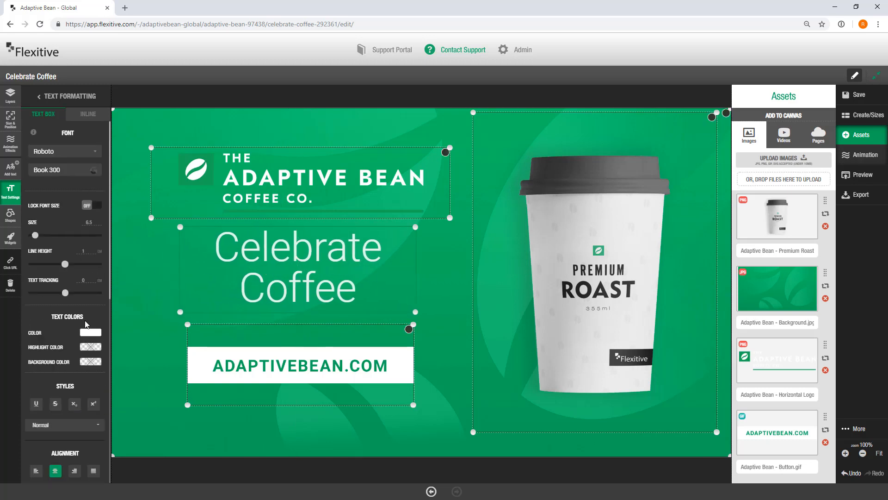
pyautogui.keyDown('shift'); pyautogui.click(323, 190); pyautogui.keyUp('shift')
pyautogui.keyDown('shift'); pyautogui.click(291, 350); pyautogui.keyUp('shift')
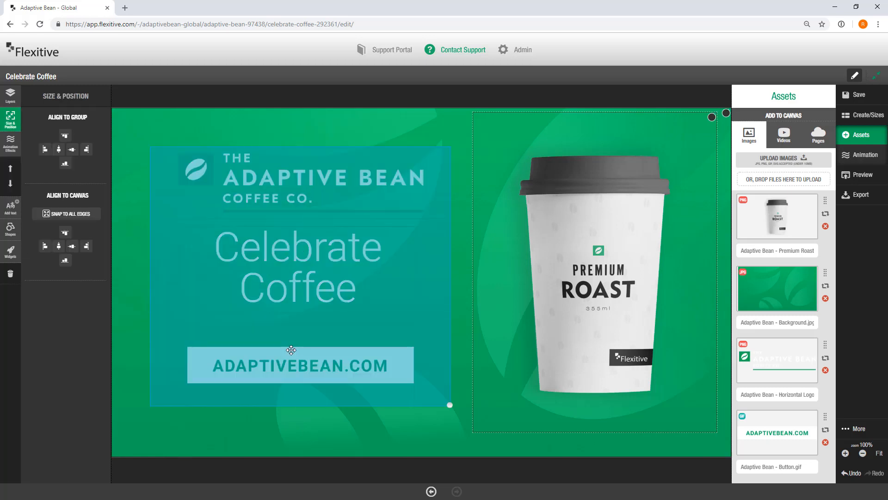
pyautogui.click(58, 149)
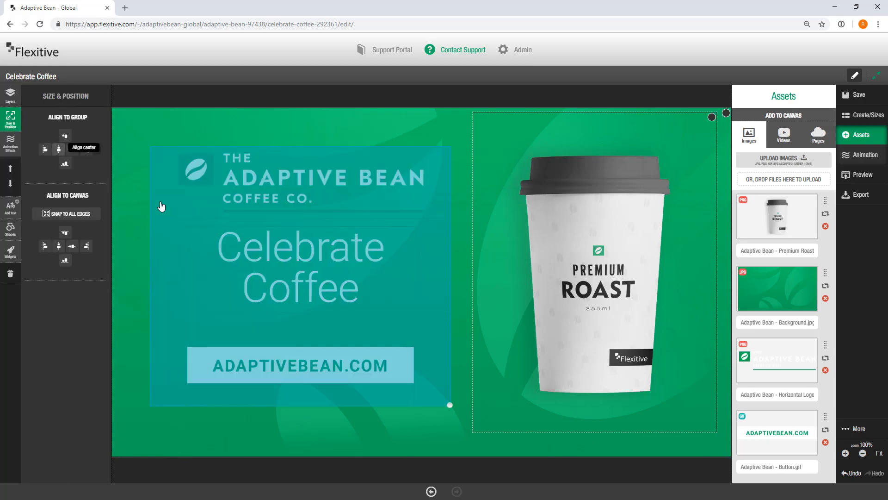
pyautogui.click(292, 98)
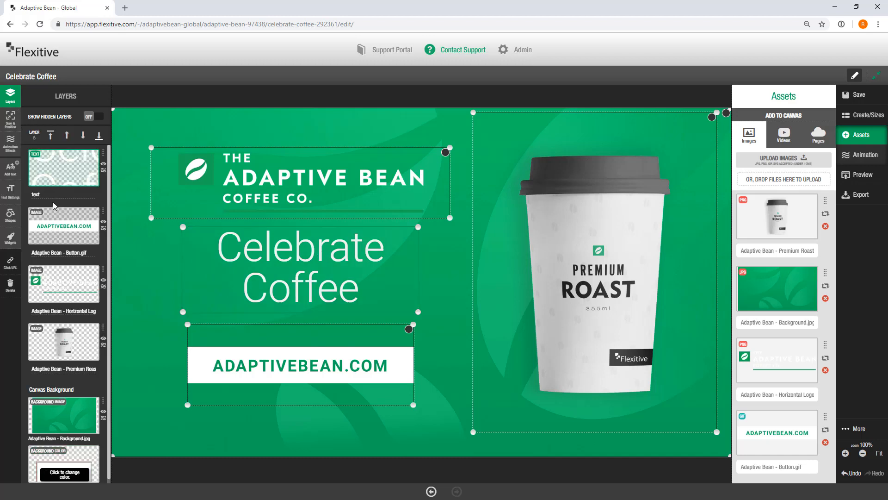
# Try right and left text alignment on the Celebrate Coffee headline and return it to centre alignment.
pyautogui.click(11, 191)
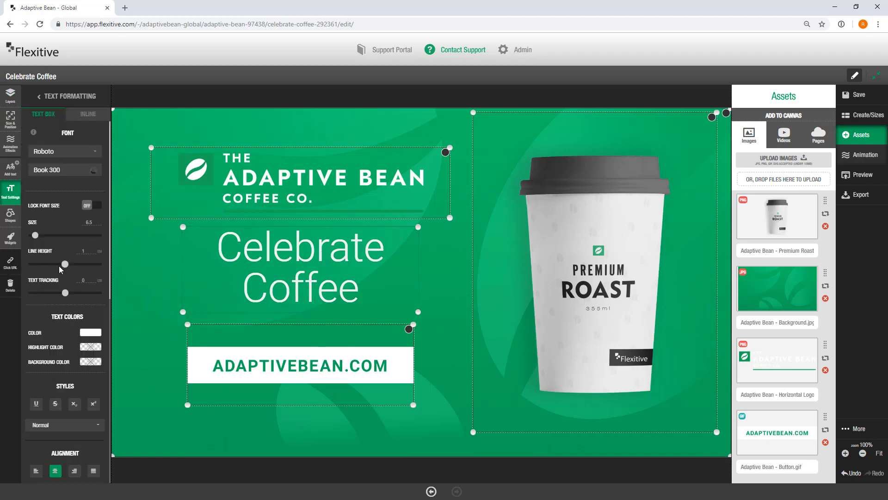
pyautogui.scroll(-6, 59, 270)
pyautogui.scroll(-3, 58, 270)
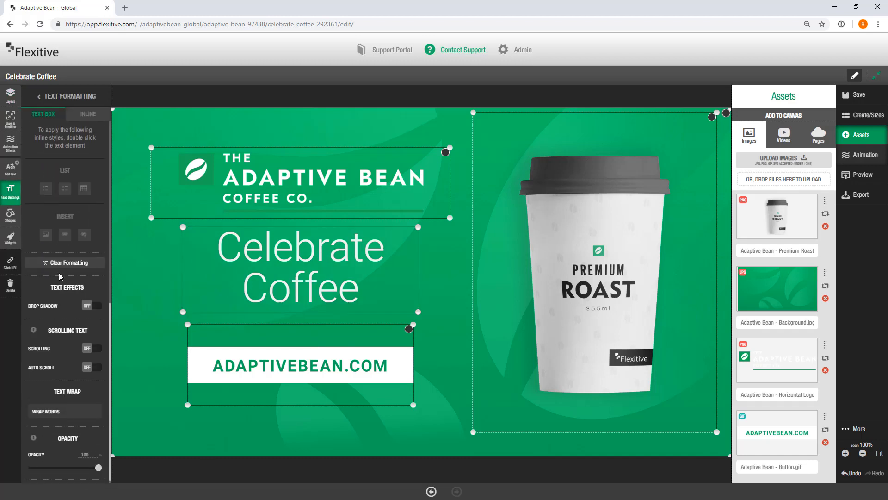
pyautogui.scroll(5, 65, 204)
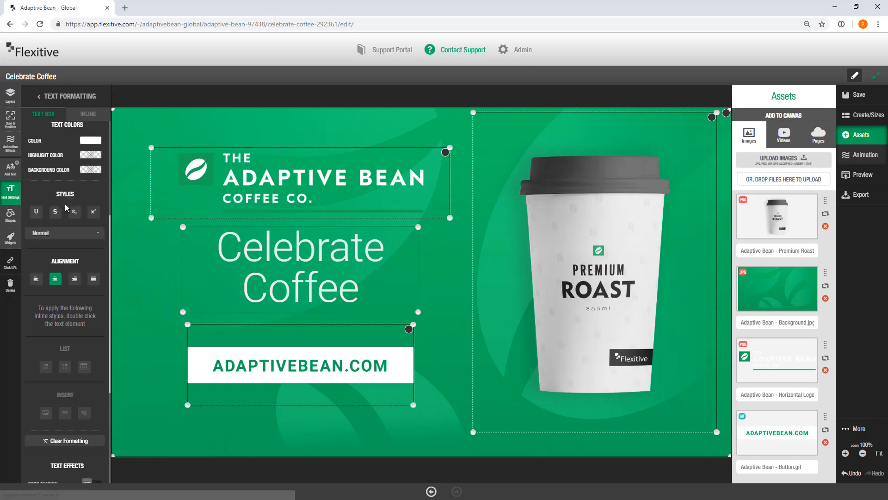
pyautogui.click(75, 280)
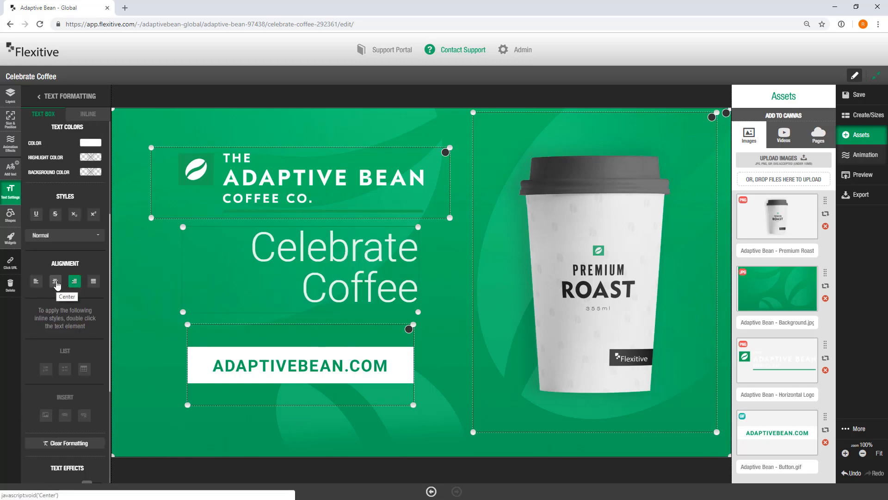
pyautogui.click(55, 281)
pyautogui.click(36, 281)
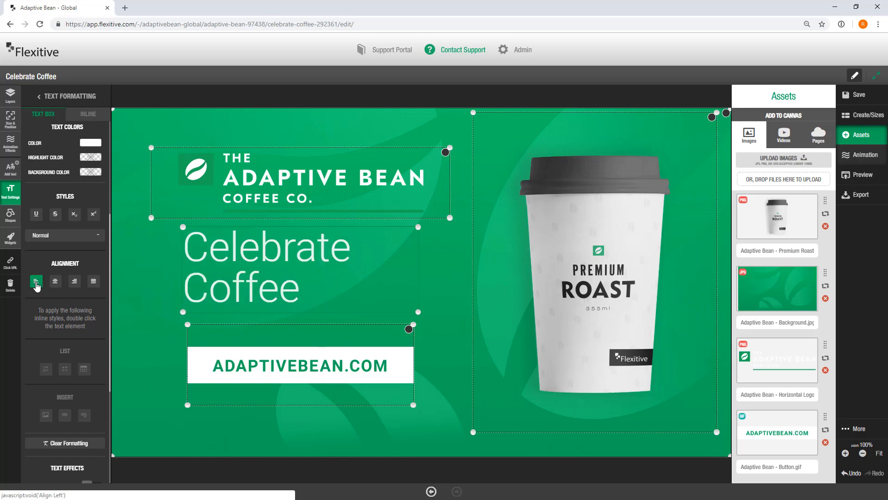
pyautogui.click(55, 280)
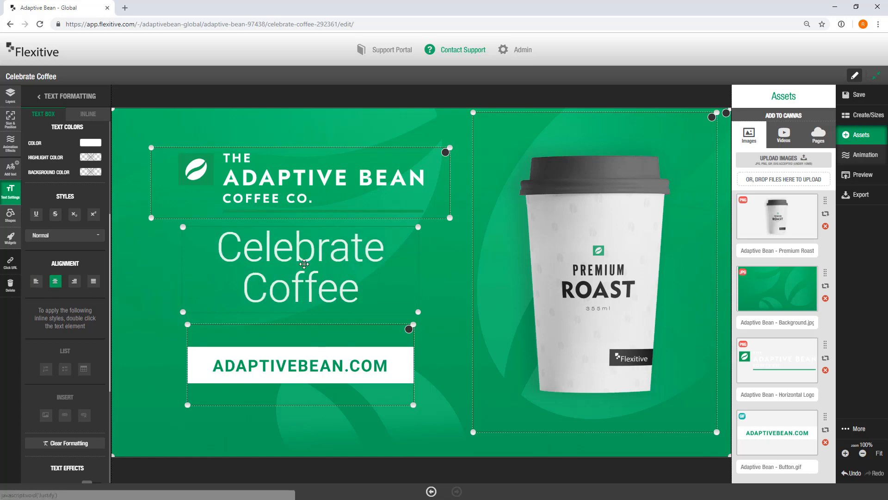
# Try a drop shadow on the headline at heights 8 and 1, and switch the shadow off again.
pyautogui.scroll(-4, 78, 326)
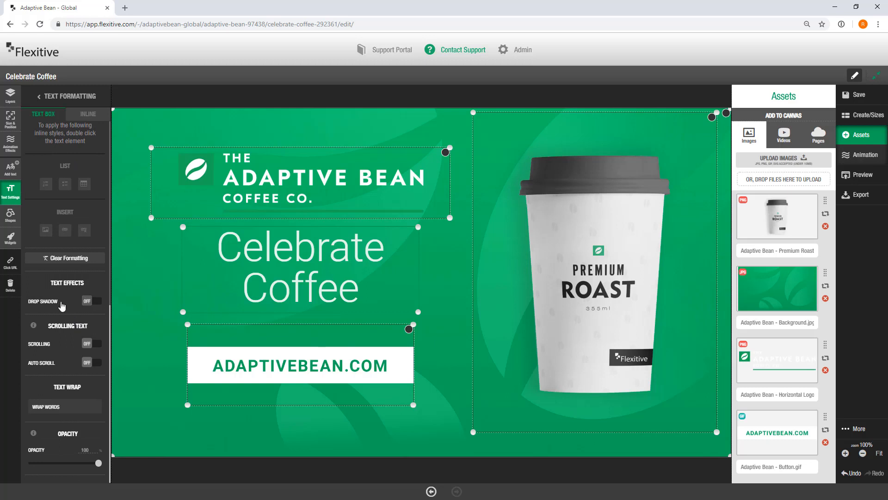
pyautogui.click(86, 302)
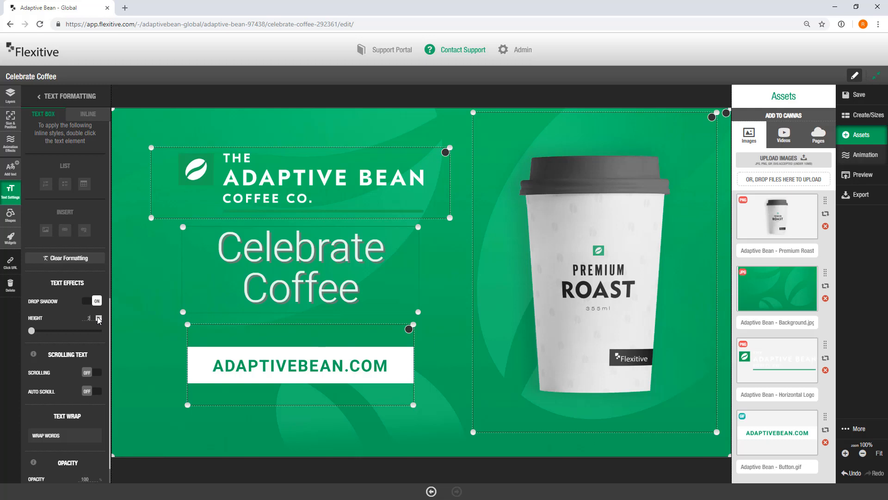
pyautogui.click(98, 317)
pyautogui.click(98, 317)
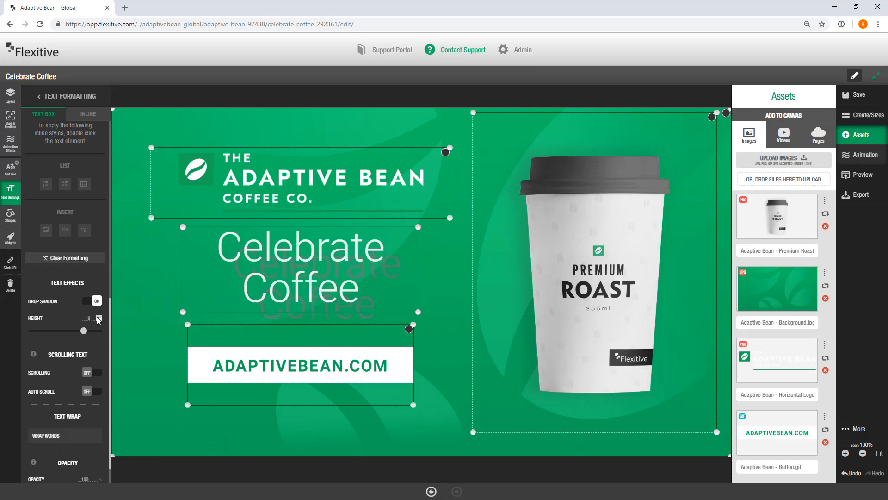
pyautogui.moveTo(80, 328); pyautogui.dragTo(29, 334)
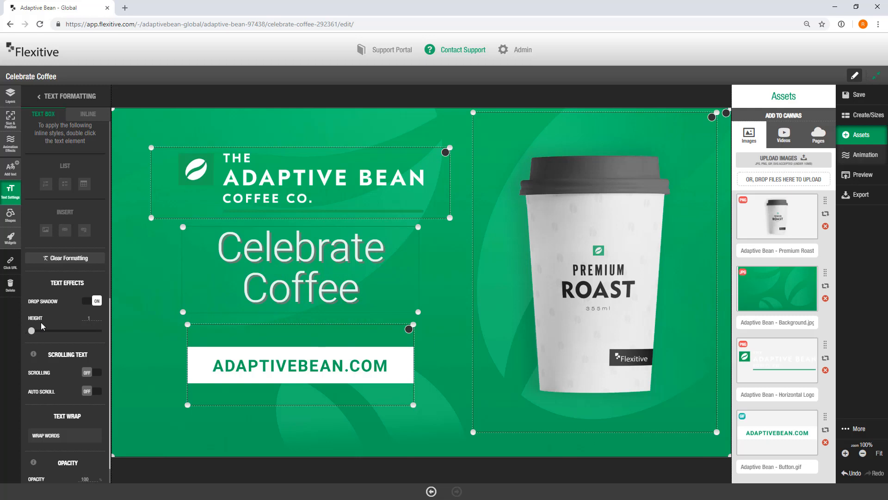
pyautogui.click(91, 304)
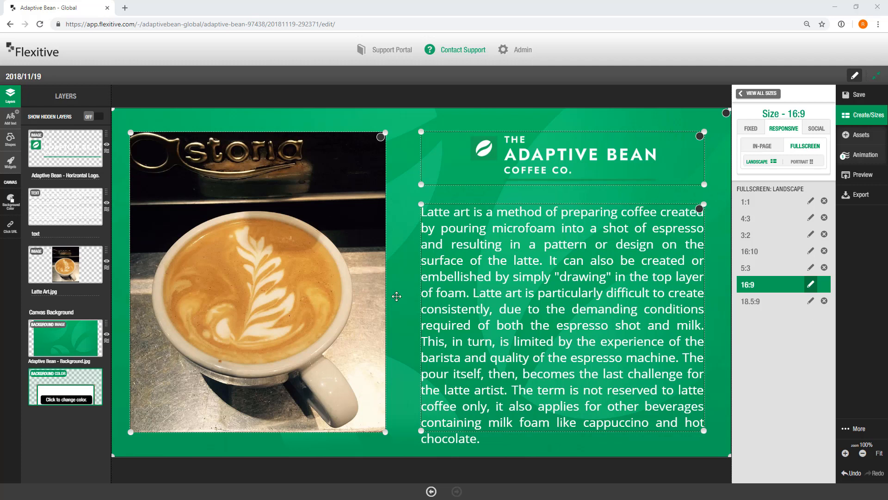
# Examine the full scrolling latte art text in the 16:9 size of the 2018/11/19 design.
pyautogui.doubleClick(521, 260)
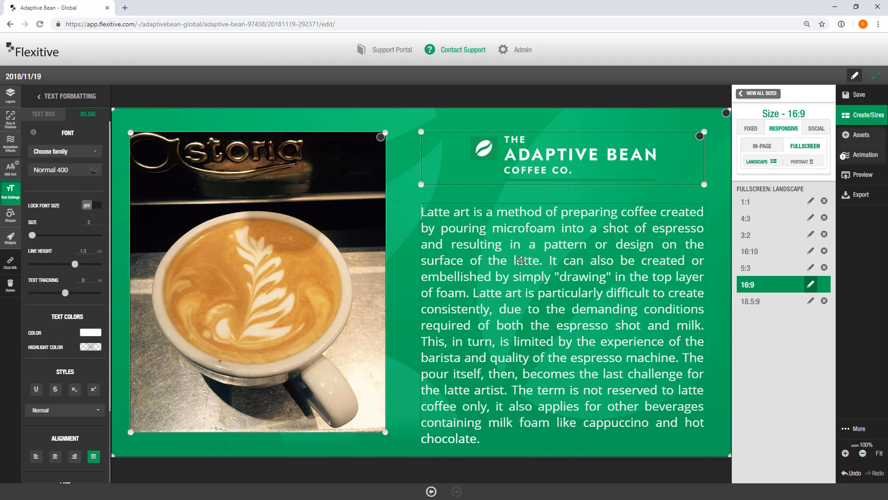
pyautogui.scroll(-8, 486, 245)
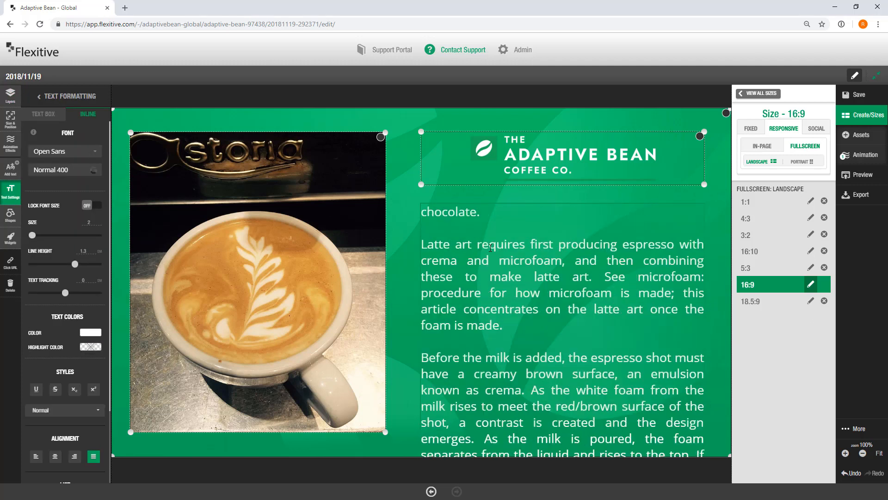
pyautogui.scroll(-1, 490, 251)
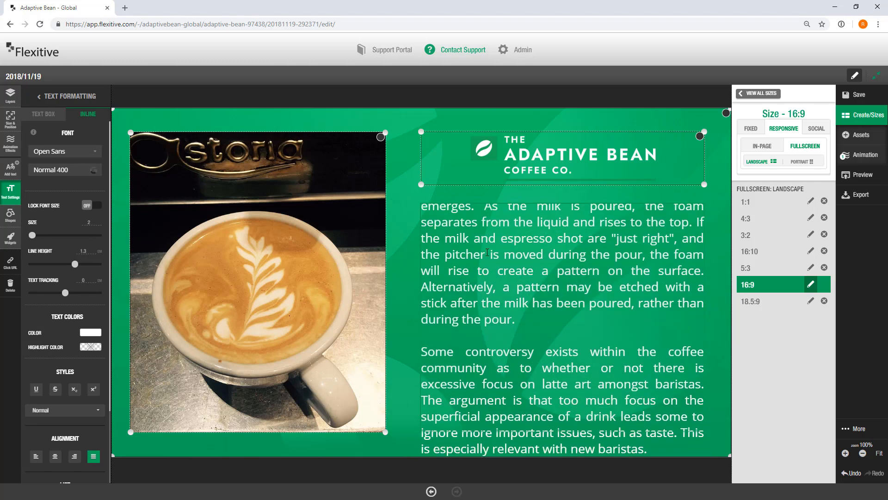
pyautogui.scroll(9, 487, 252)
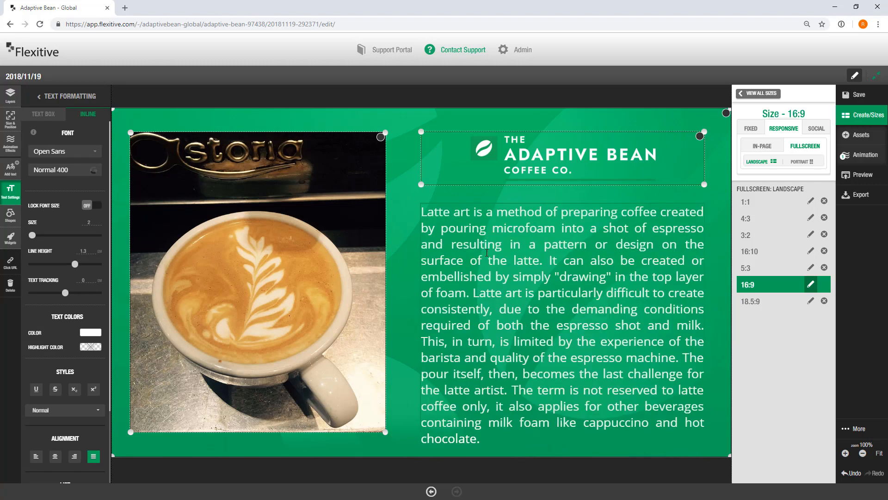
# Turn on scrolling for the whole latte art text box.
pyautogui.click(41, 116)
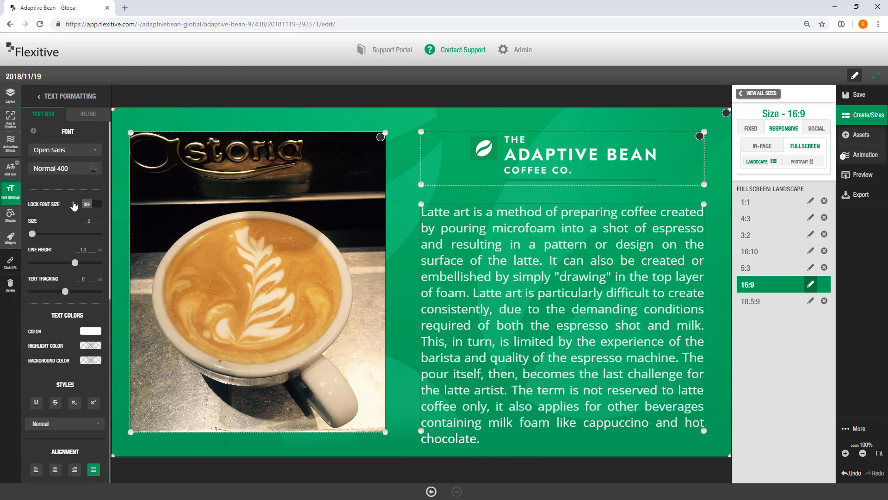
pyautogui.scroll(-1, 73, 205)
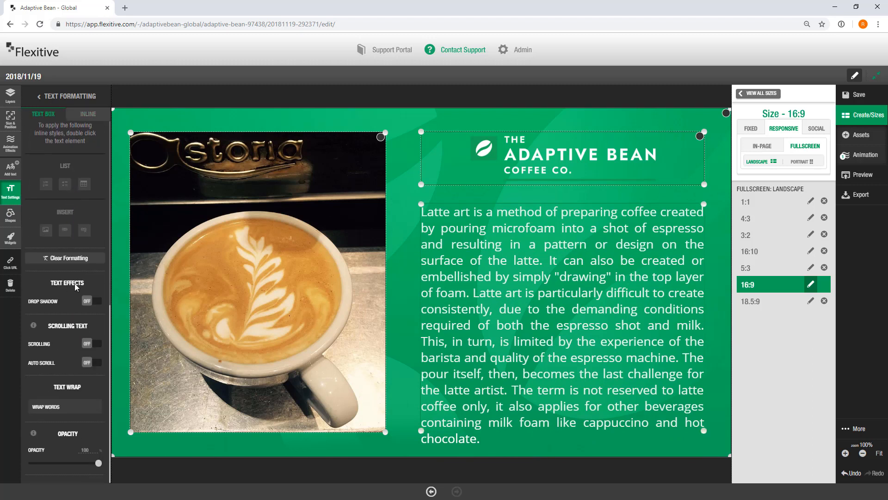
pyautogui.click(85, 344)
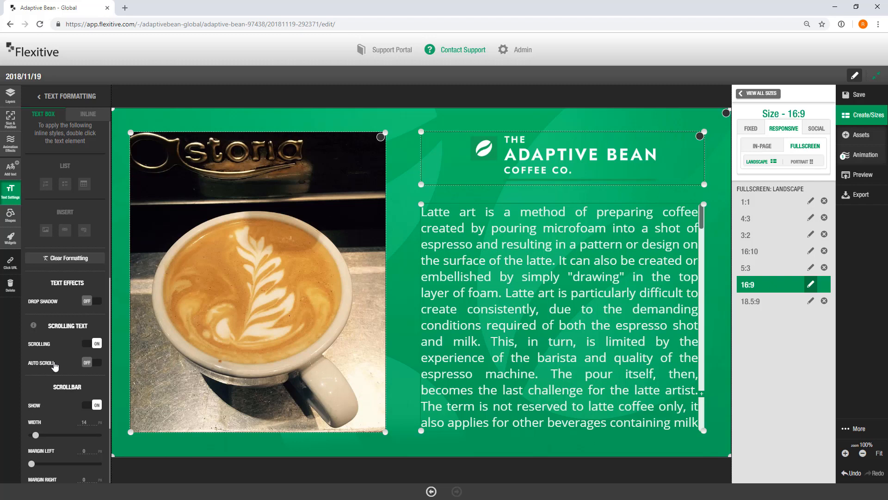
pyautogui.scroll(-2, 72, 343)
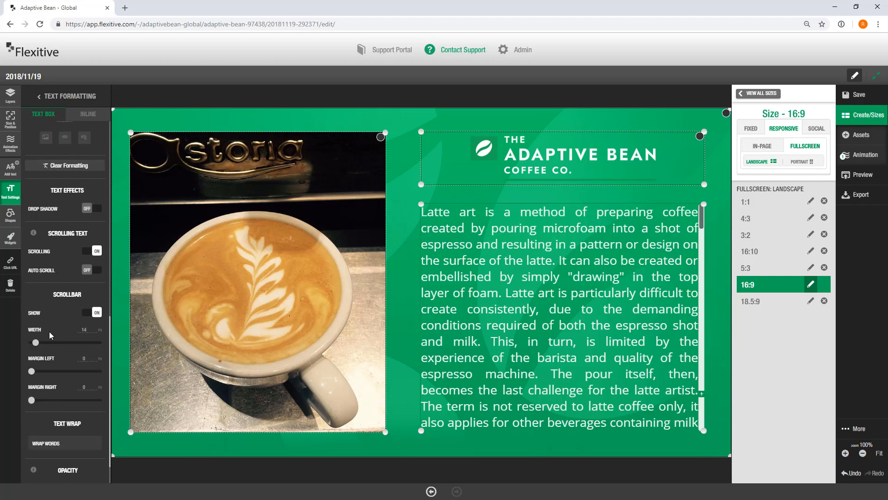
# Scroll down through the latte art text inside its box and back to the beginning to check the scrolling.
pyautogui.doubleClick(569, 265)
pyautogui.scroll(-4, 570, 265)
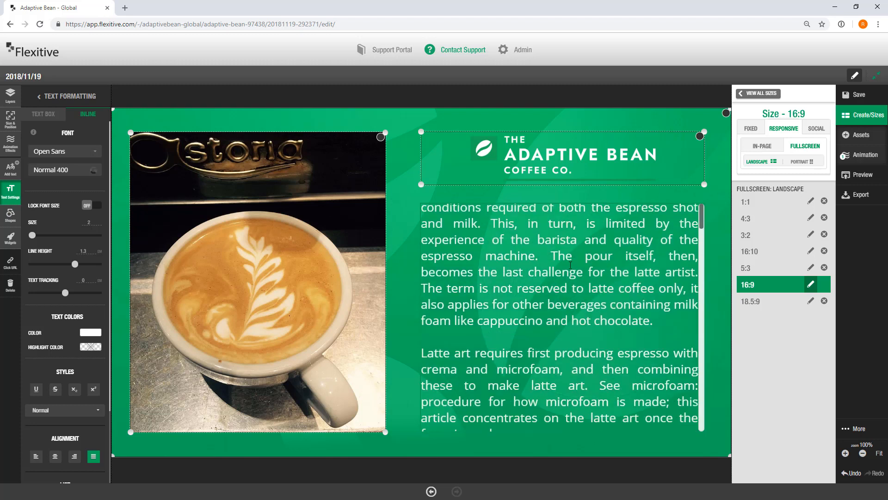
pyautogui.scroll(4, 571, 266)
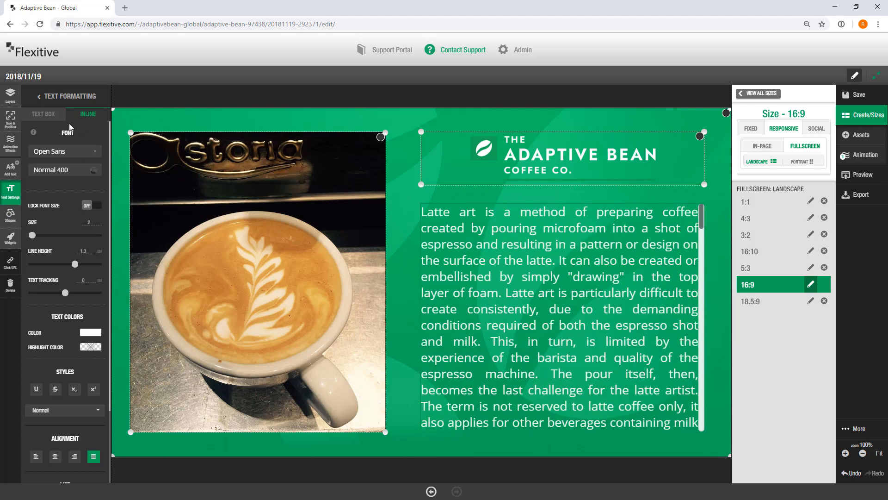
# Hide the scrollbar of the latte art text box and show it again.
pyautogui.click(44, 114)
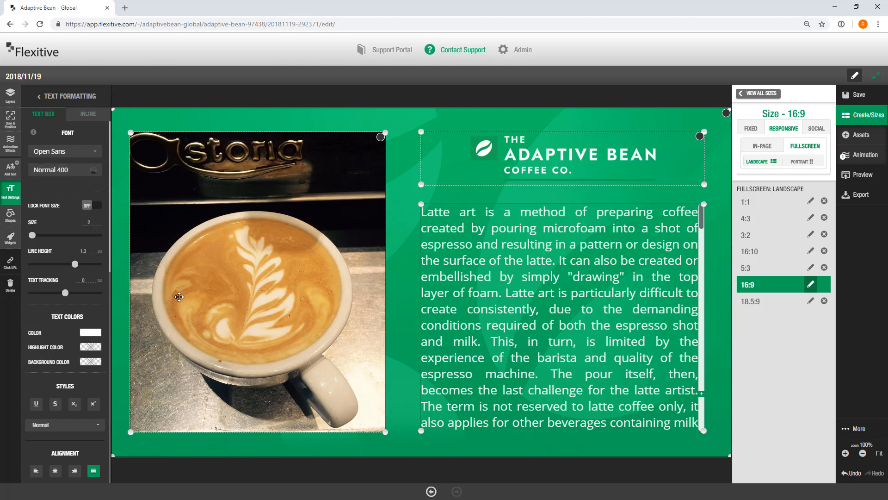
pyautogui.scroll(-7, 54, 299)
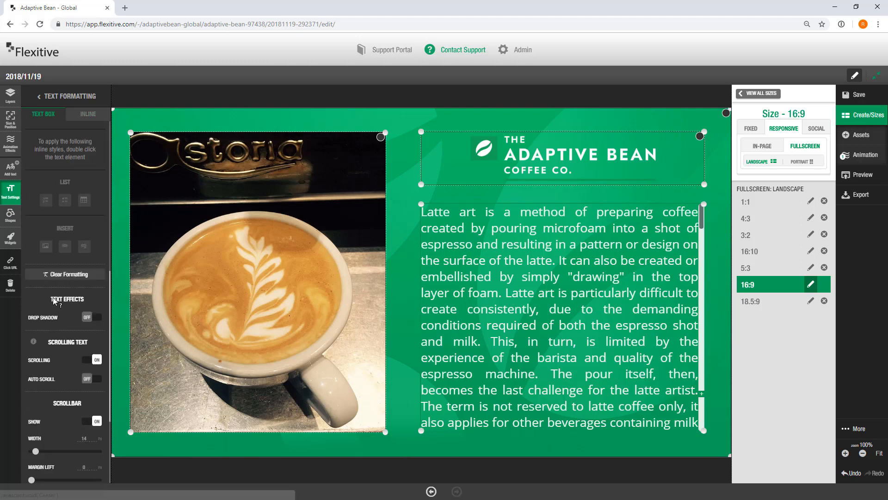
pyautogui.scroll(-3, 53, 300)
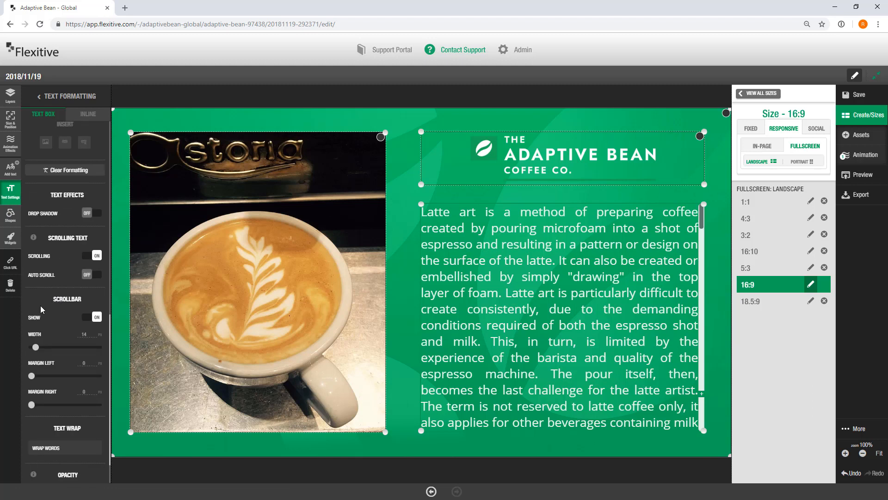
pyautogui.click(86, 317)
pyautogui.click(88, 319)
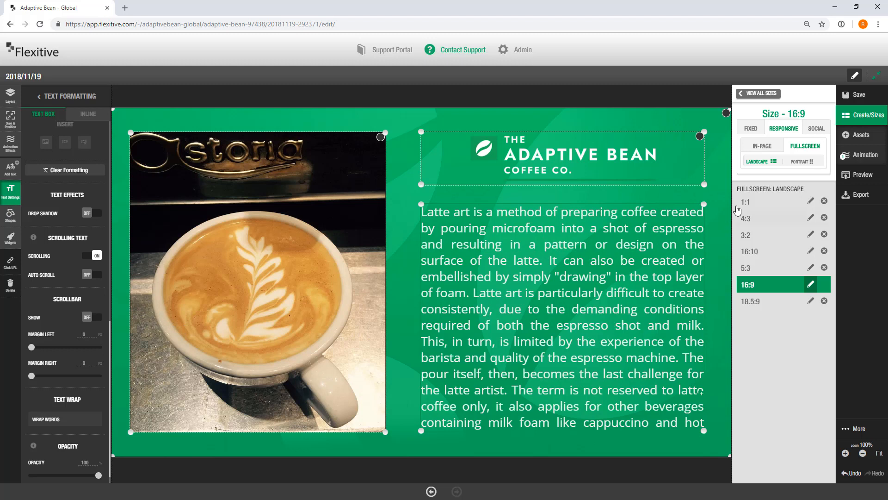
pyautogui.click(88, 318)
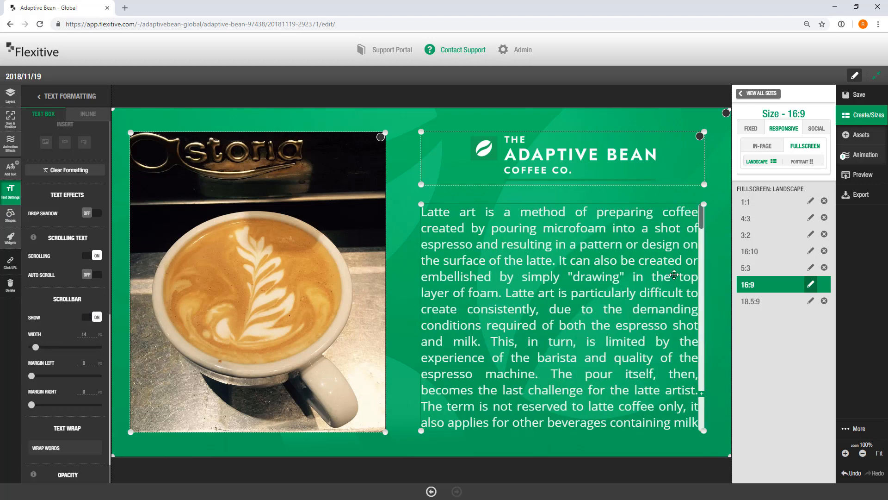
# Try a right margin of 5 on the text box's scrollbar and return it to 0.
pyautogui.doubleClick(87, 334)
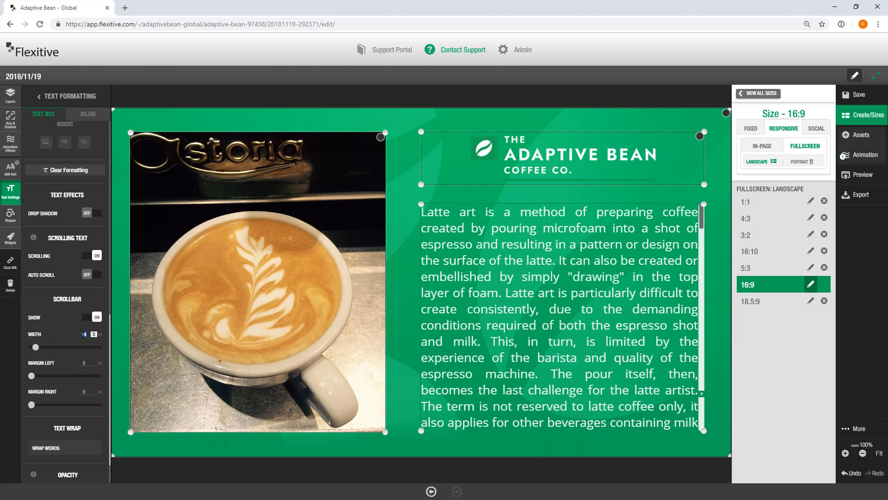
pyautogui.click(86, 363)
pyautogui.click(93, 391)
pyautogui.click(93, 390)
pyautogui.click(93, 390)
pyautogui.click(93, 390)
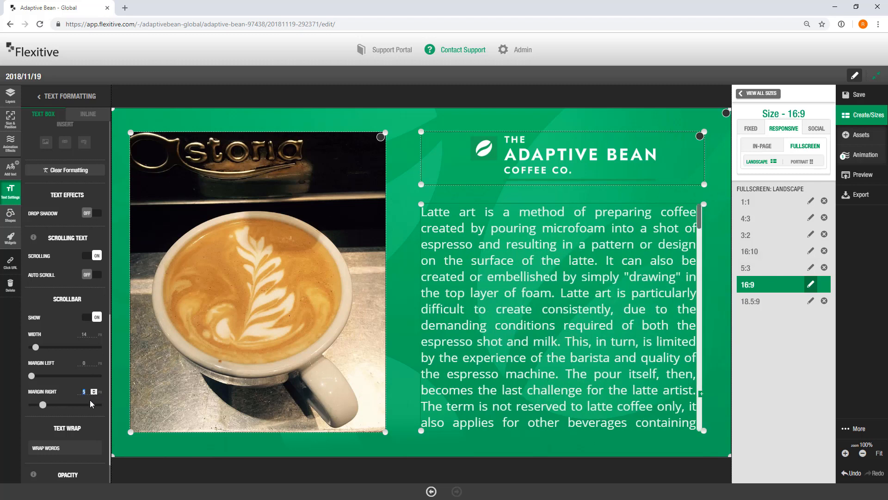
pyautogui.moveTo(43, 405); pyautogui.dragTo(31, 404)
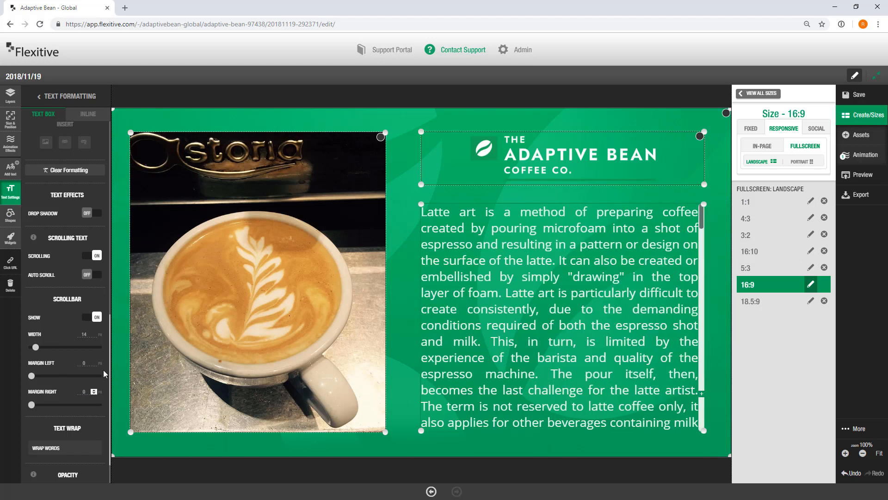
# Set the scrollbar's left margin to 7 and turn on auto scroll for the latte art text.
pyautogui.click(86, 364)
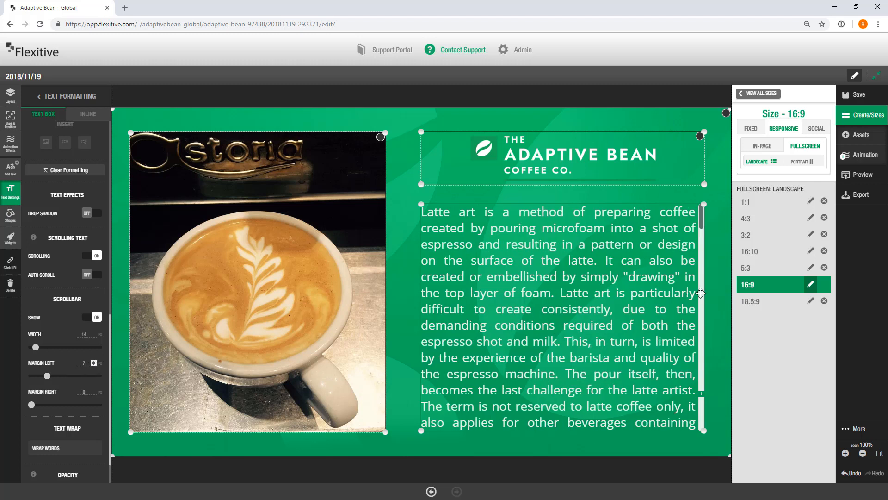
pyautogui.click(64, 363)
pyautogui.click(98, 275)
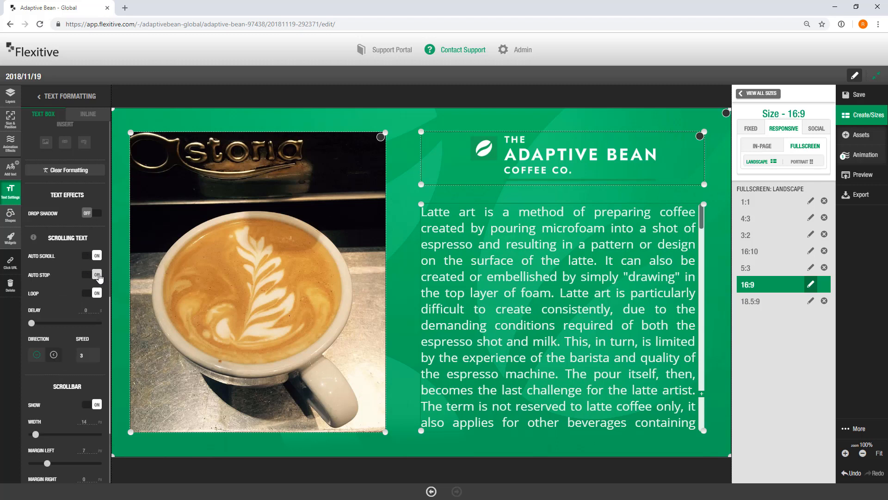